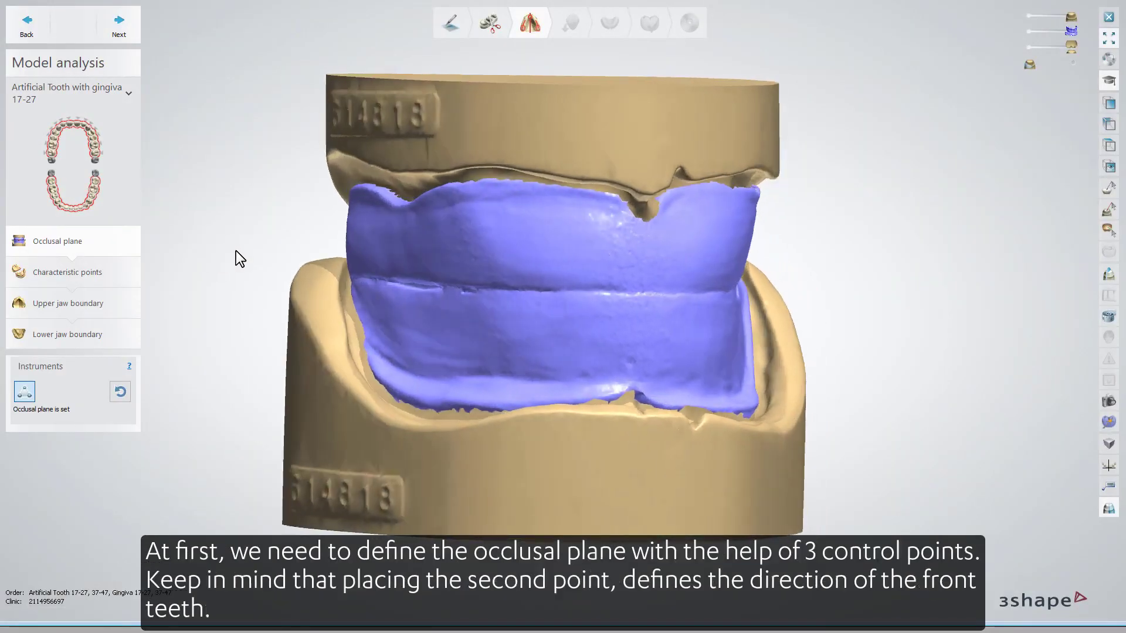
Define the occlusal plane by placing three control points across the wax rims, the second at the front teeth.
left_click(399, 282)
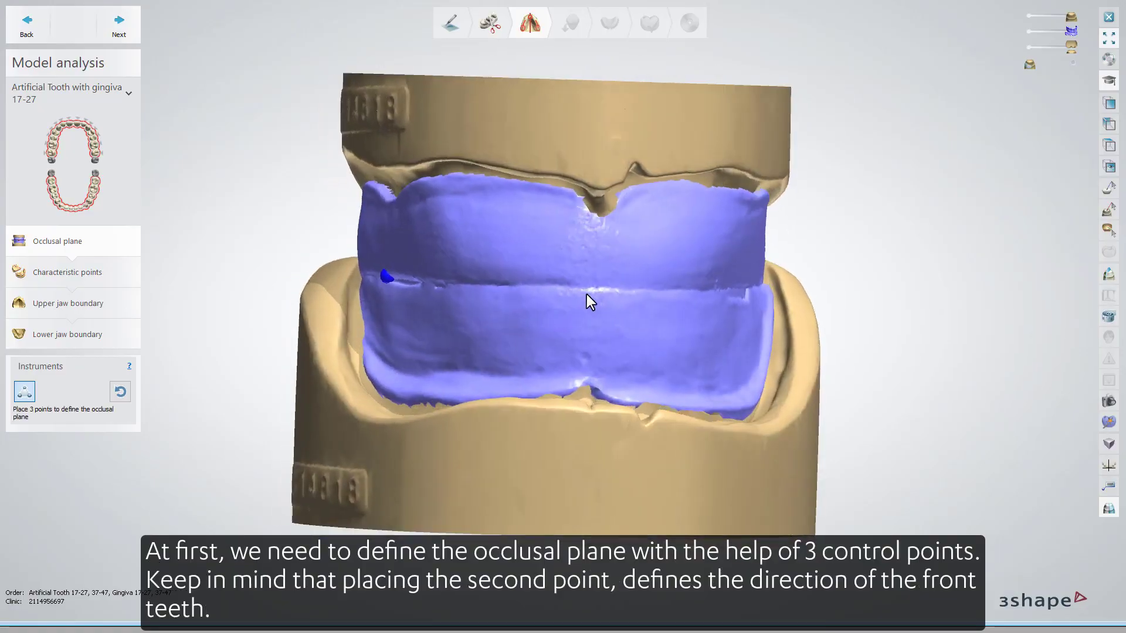
left_click(592, 289)
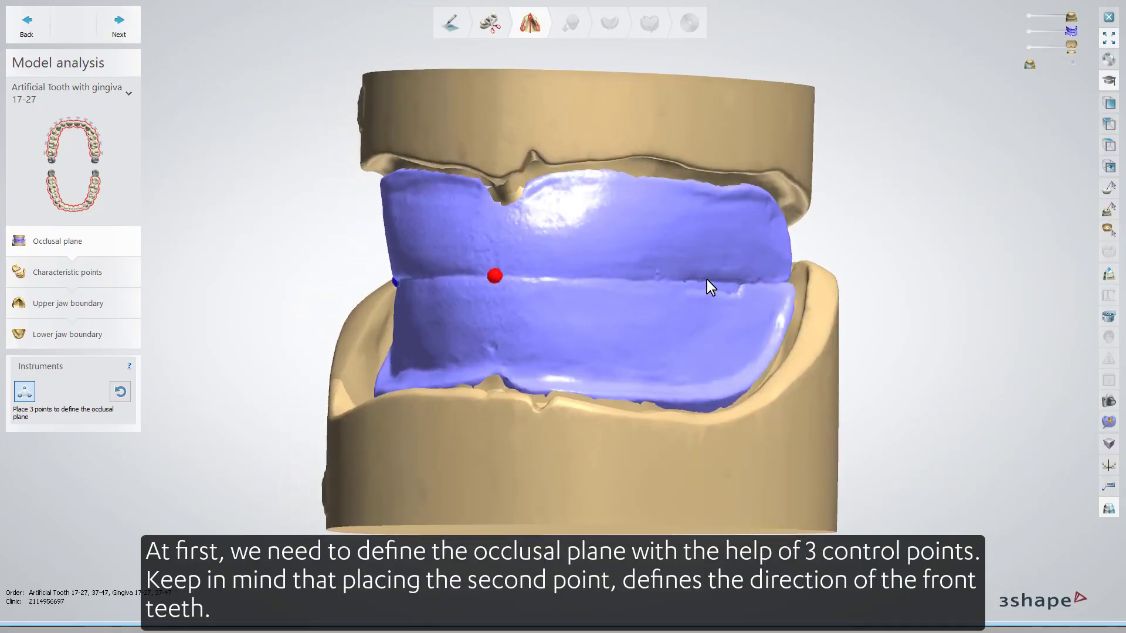
left_click(708, 279)
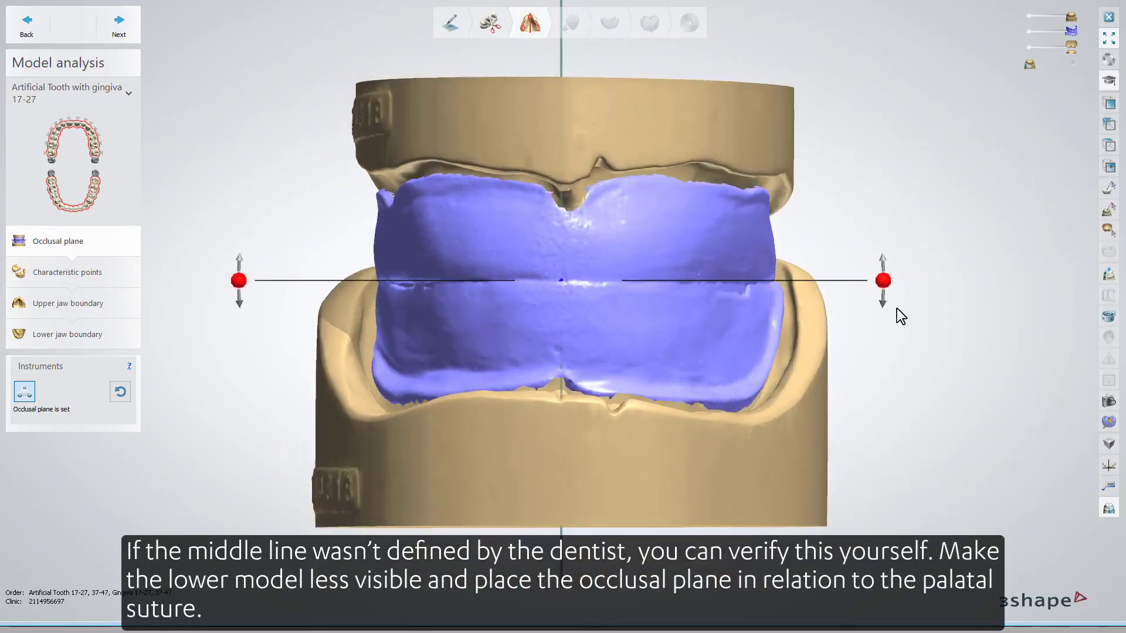
Make the lower model less visible, align the occlusal plane's midline with the palatal suture, and continue to characteristic points.
right_click_drag(896, 308, 912, 213)
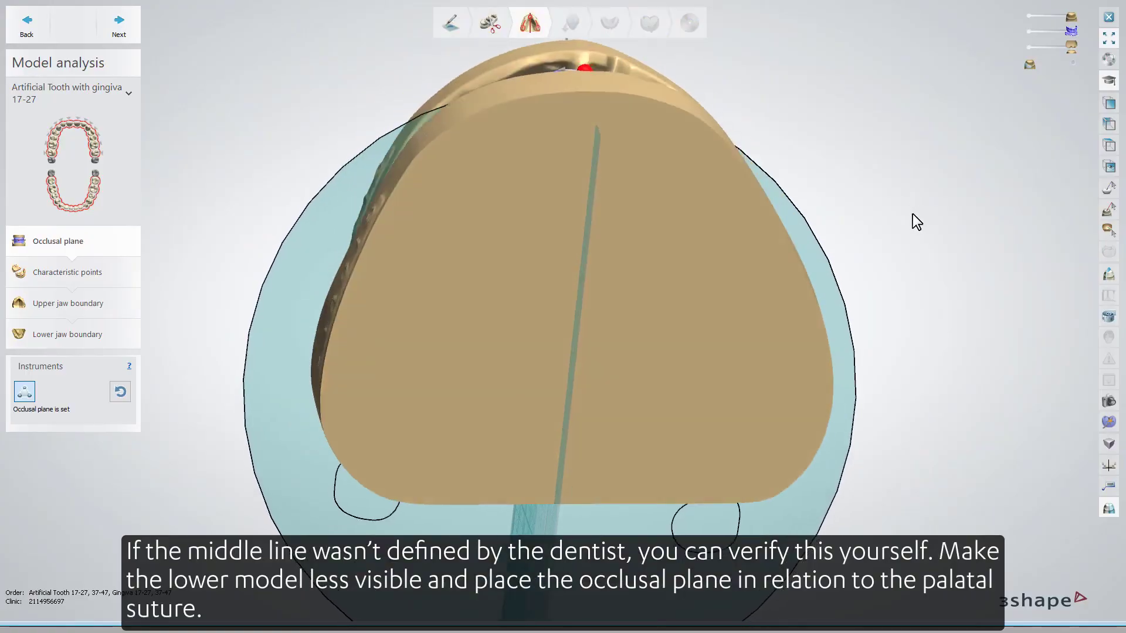
left_click(1028, 46)
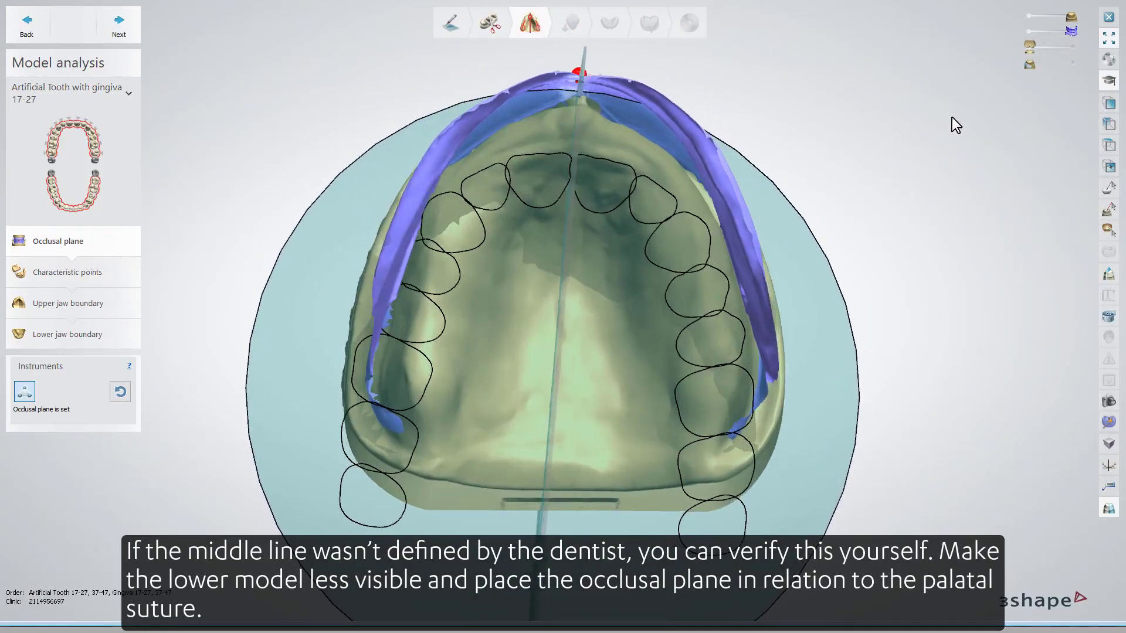
left_click_drag(652, 294, 640, 231)
scroll(593, 159, "down", 3)
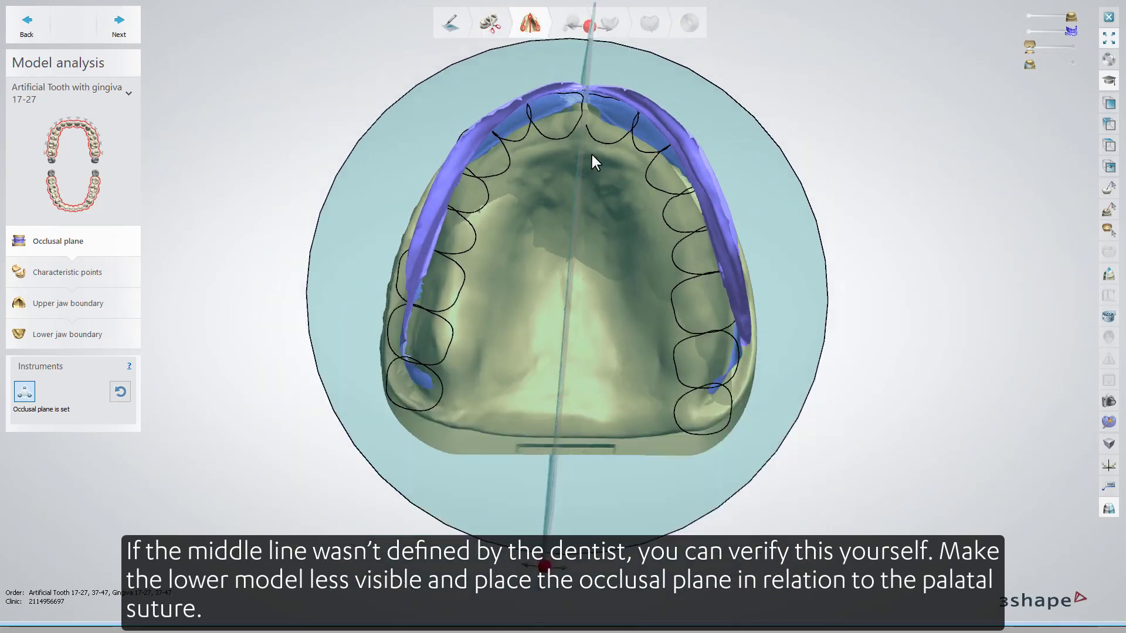
left_click_drag(592, 46, 587, 49)
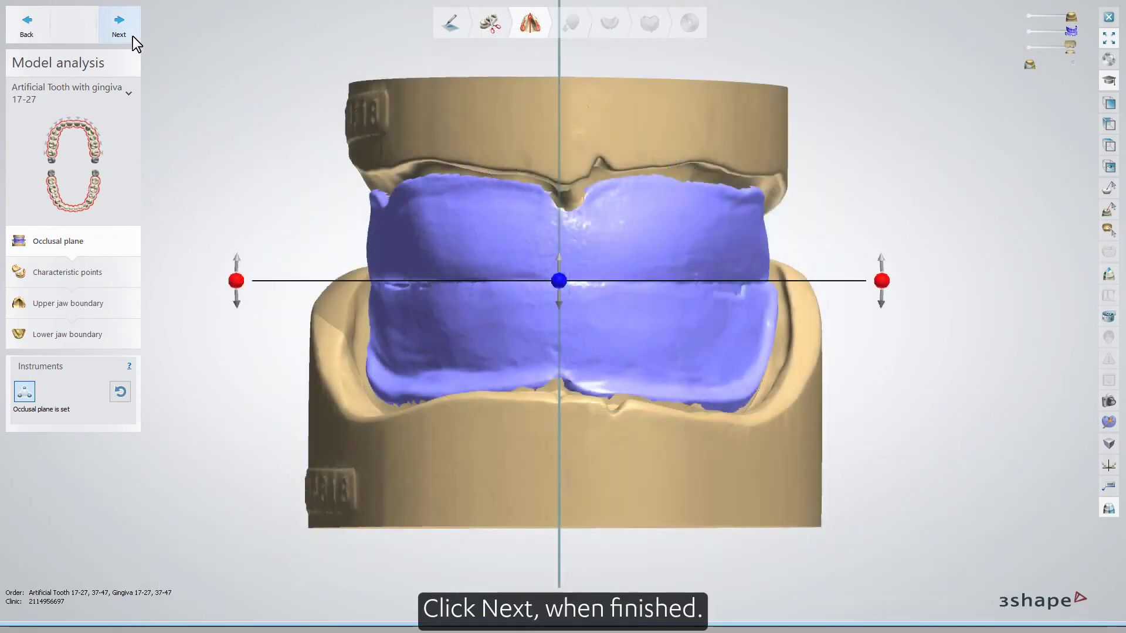
left_click(133, 37)
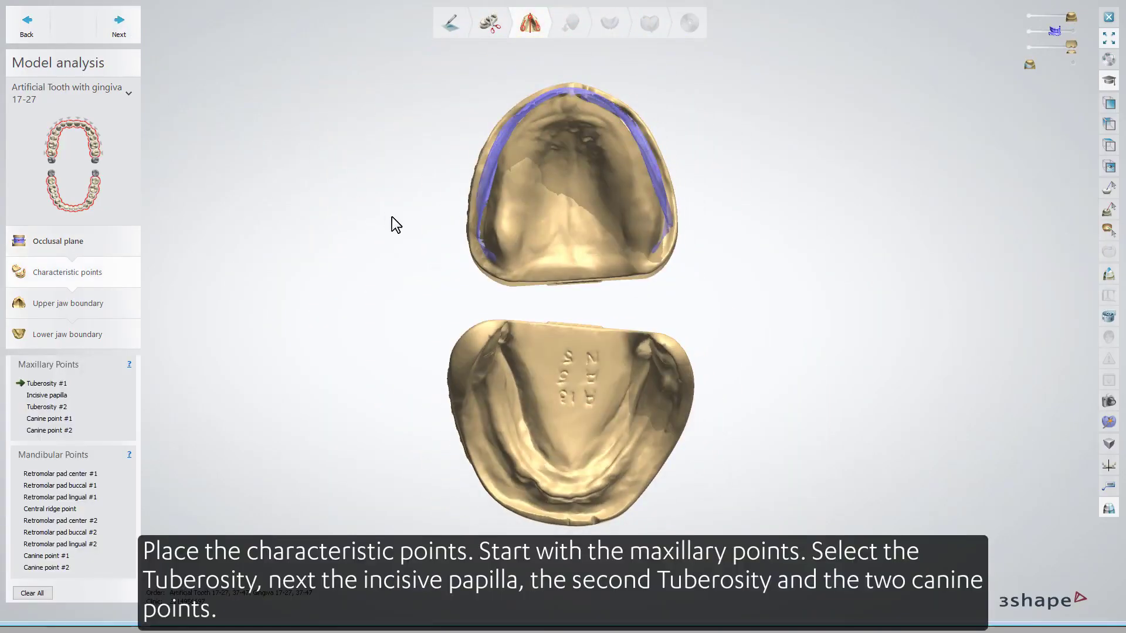
Place the maxillary points: tuberosity #1, incisive papilla, tuberosity #2 and both canine points on the upper model.
left_click(503, 228)
left_click(570, 103)
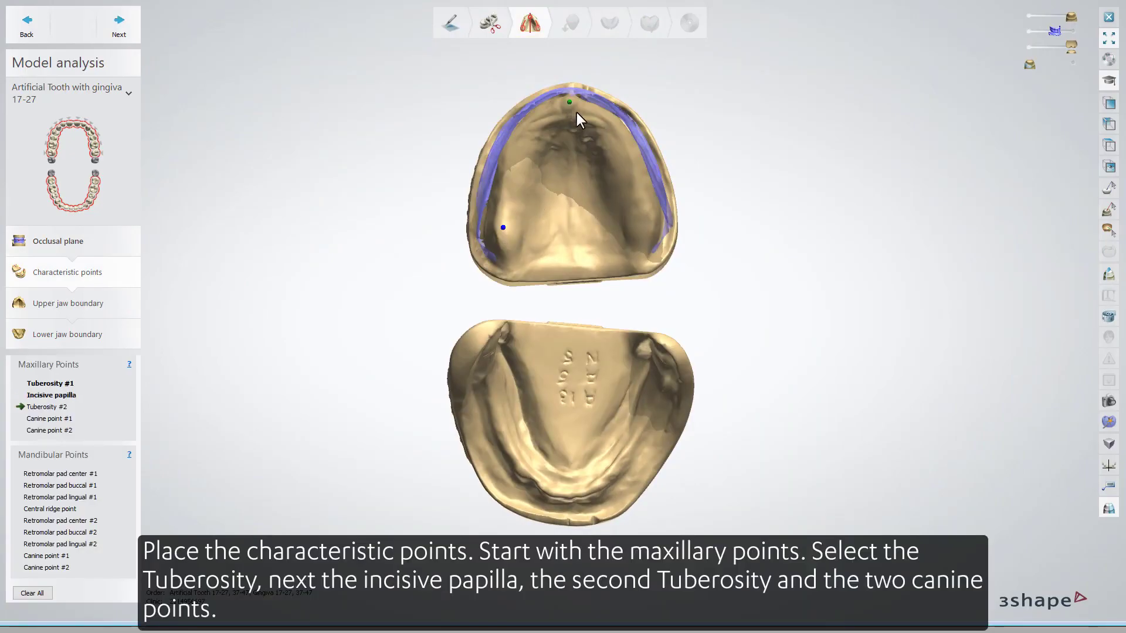
left_click(644, 216)
left_click(528, 122)
left_click(610, 119)
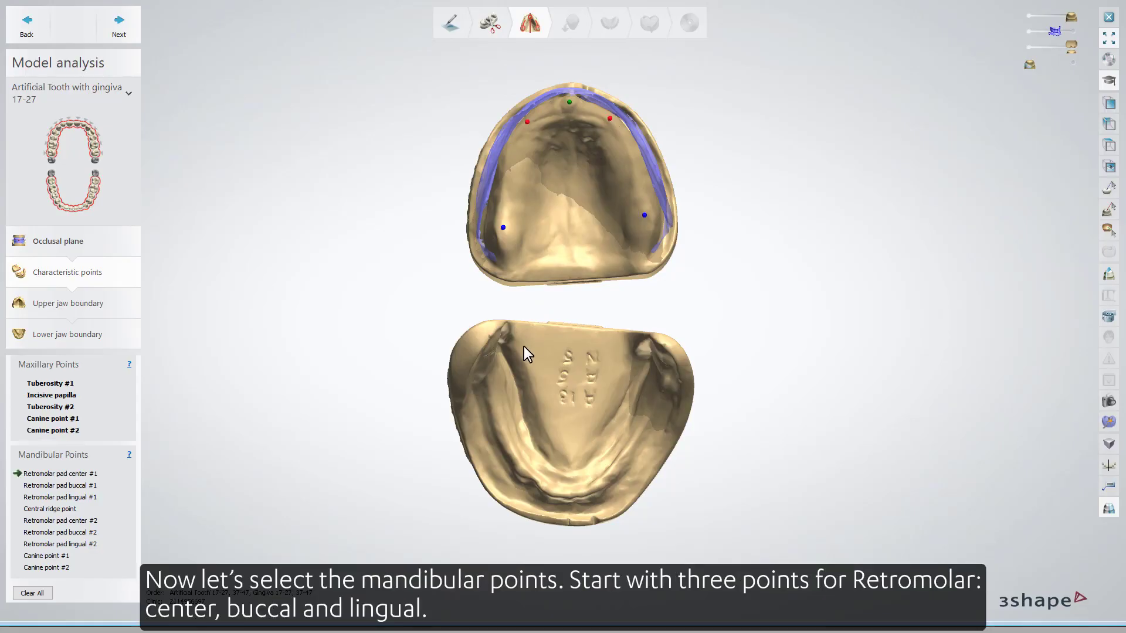
Place the first retromolar pad center, buccal and lingual points and the central ridge point on the lower model.
right_click_drag(523, 347, 506, 341)
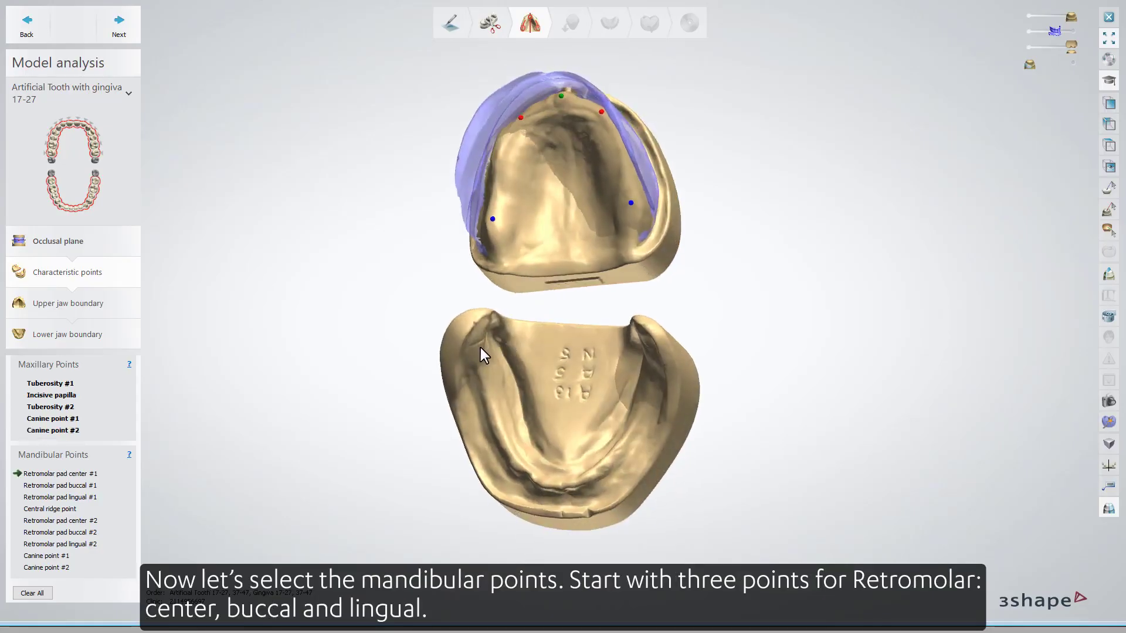
left_click(476, 343)
right_click_drag(502, 357, 536, 380)
left_click(456, 355)
left_click(482, 341)
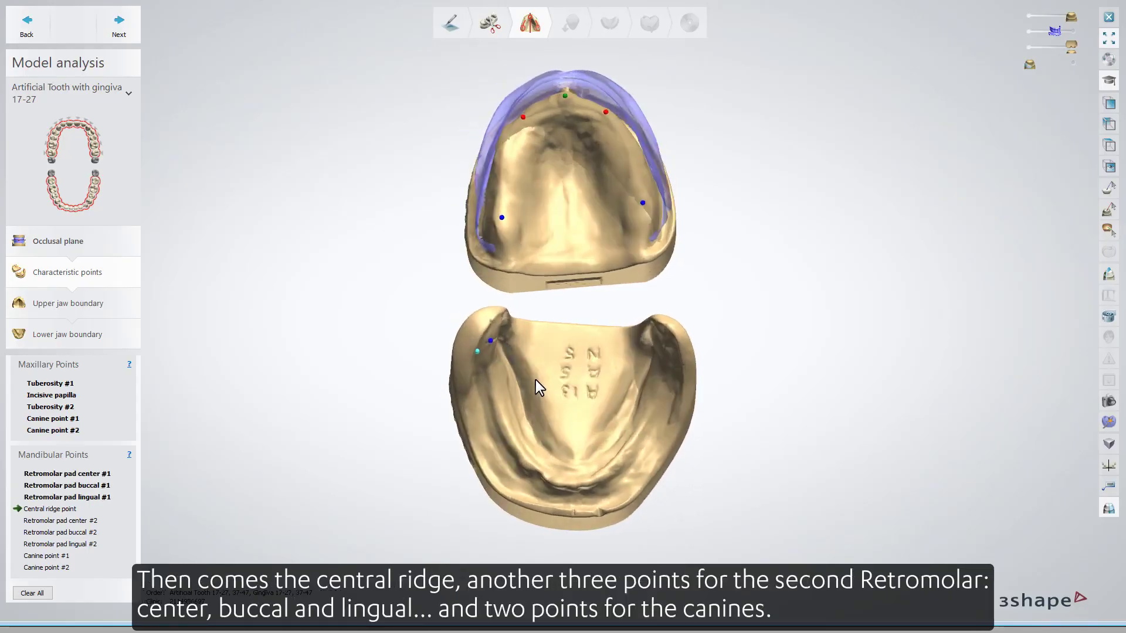
left_click(573, 484)
Place the second retromolar pad center, buccal and lingual points and both canine points, then continue to the upper jaw boundary.
right_click_drag(573, 485, 680, 342)
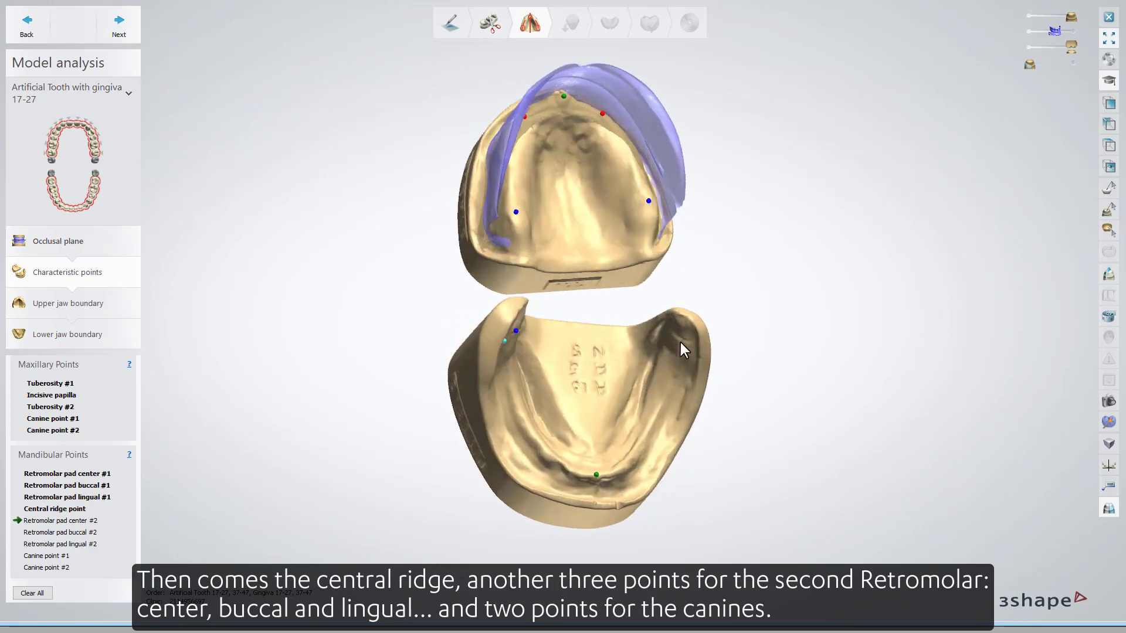
left_click(681, 339)
right_click_drag(621, 388, 631, 392)
left_click(696, 345)
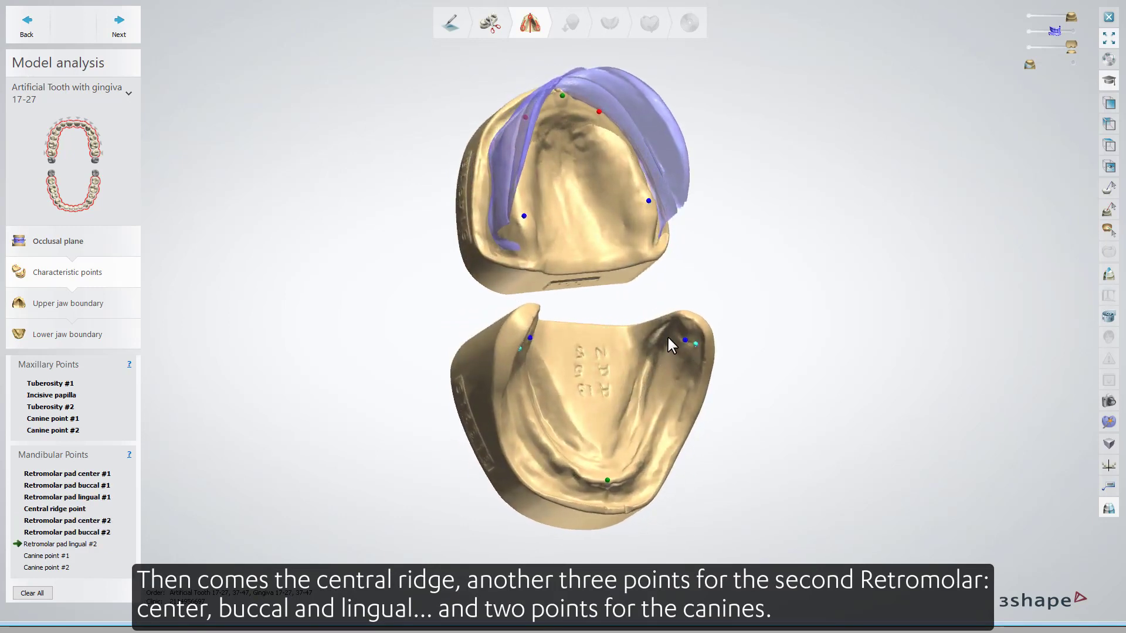
left_click(669, 338)
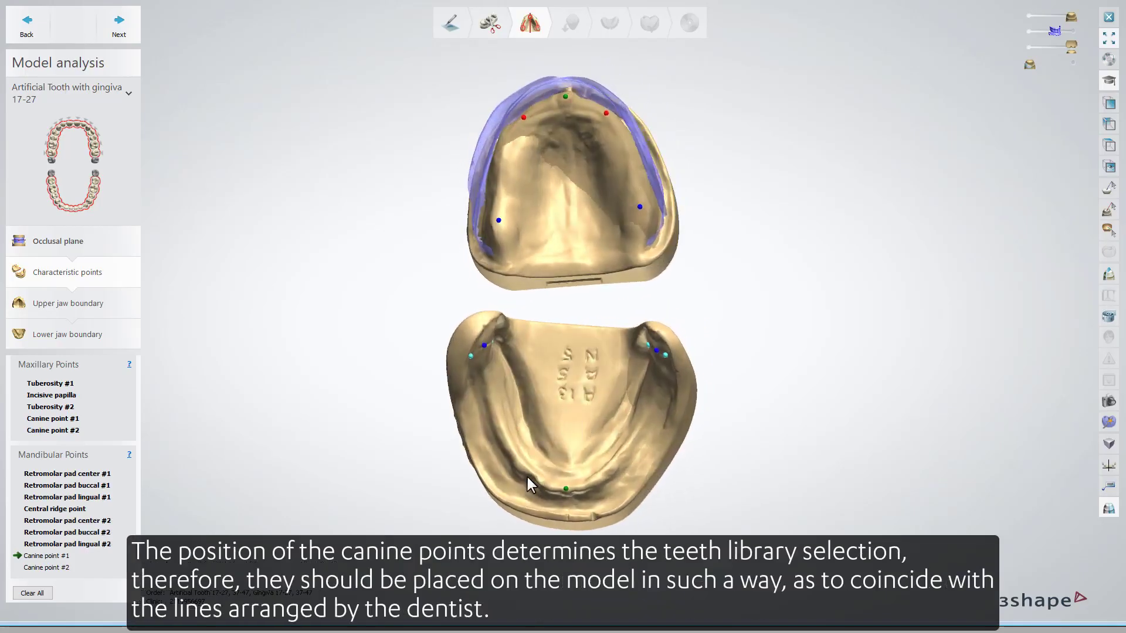
left_click(520, 468)
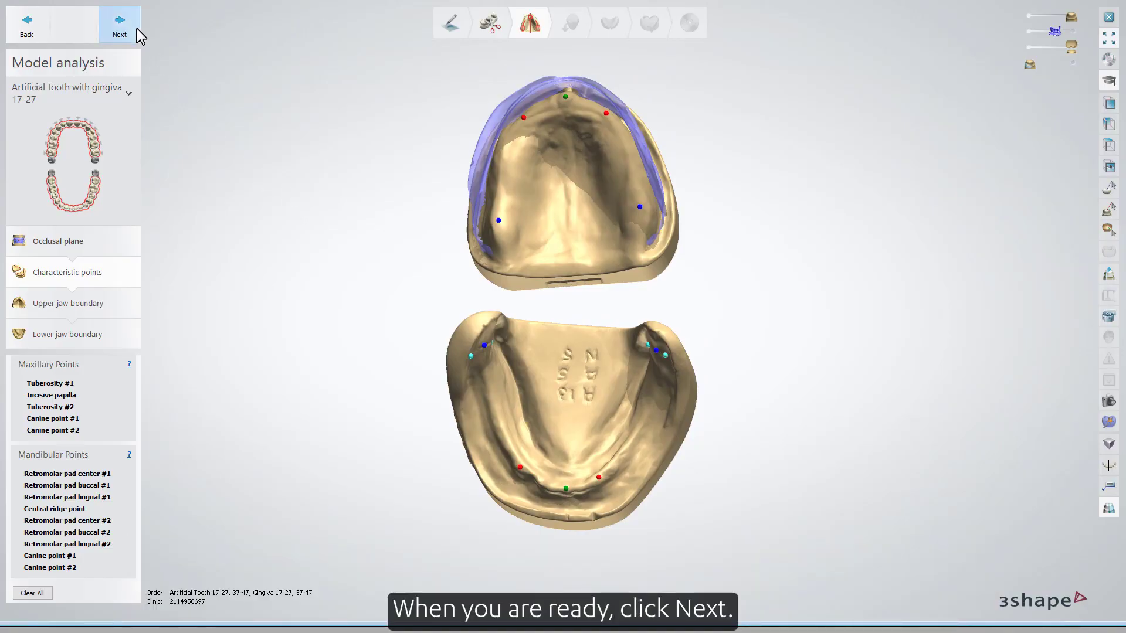
left_click(119, 27)
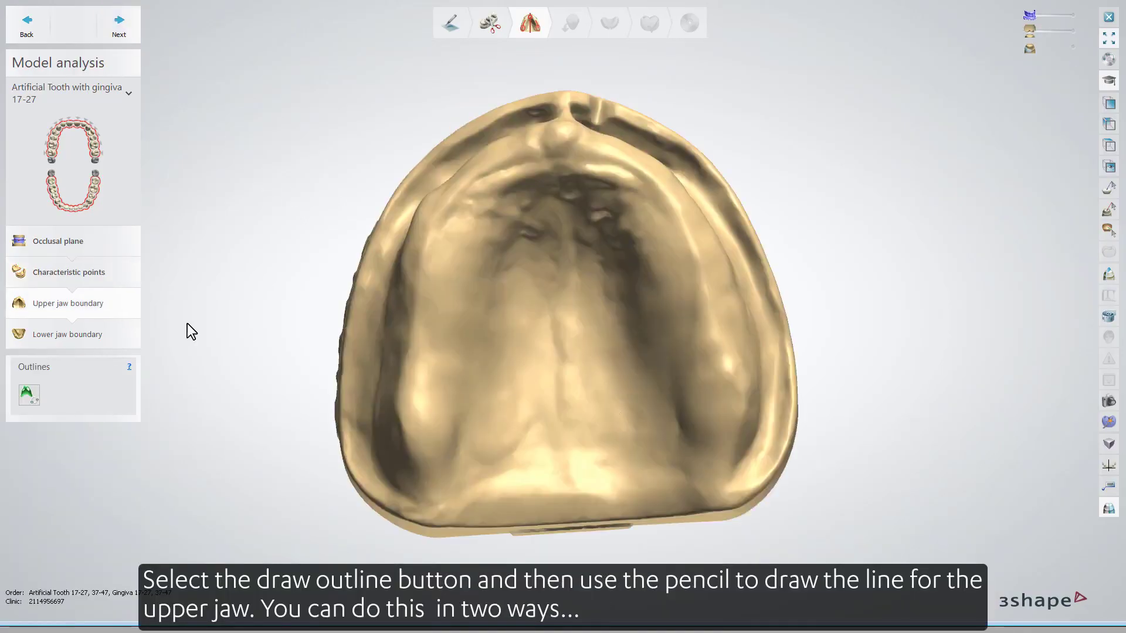
Draw the upper jaw boundary outline around the denture-bearing area with the outline pencil.
left_click(34, 401)
right_click_drag(228, 413, 236, 413)
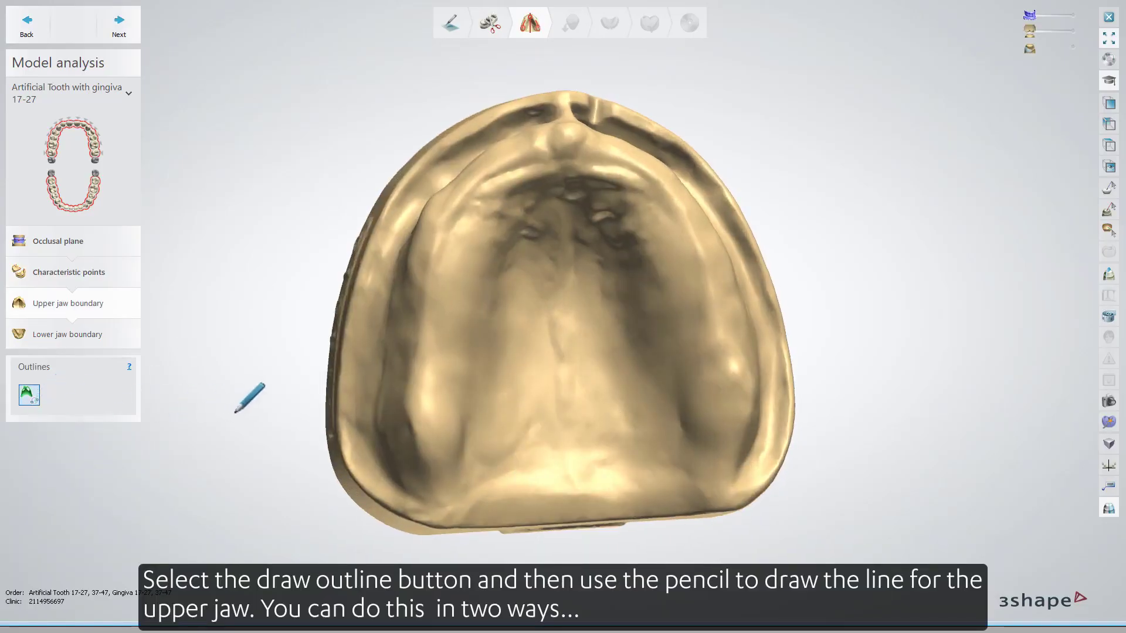
left_click(356, 413)
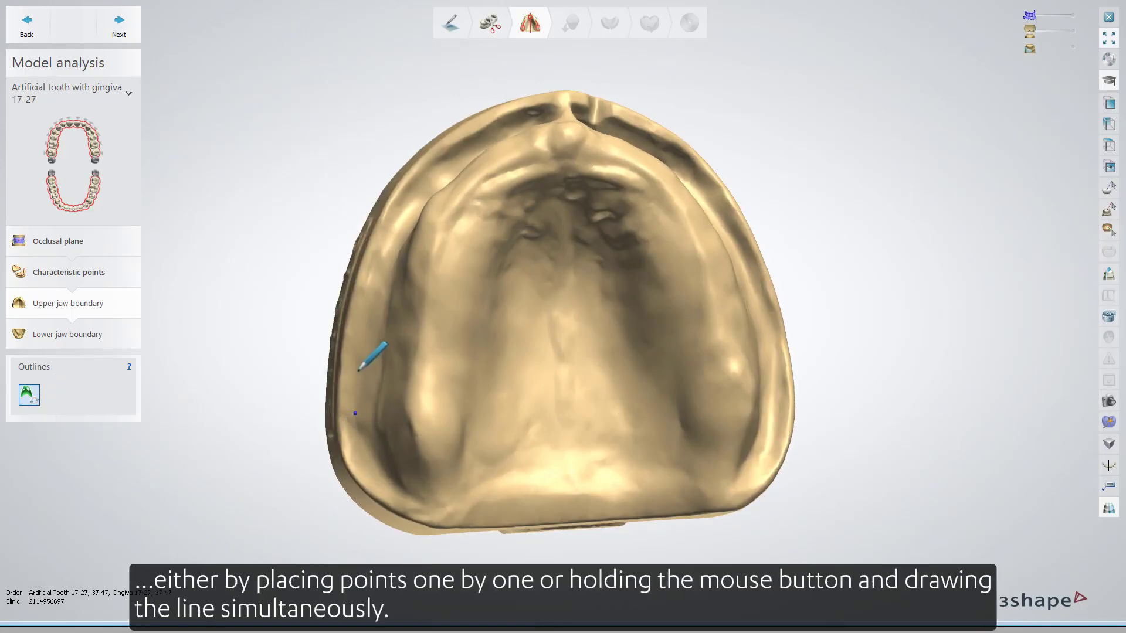
left_click(356, 372)
left_click(364, 334)
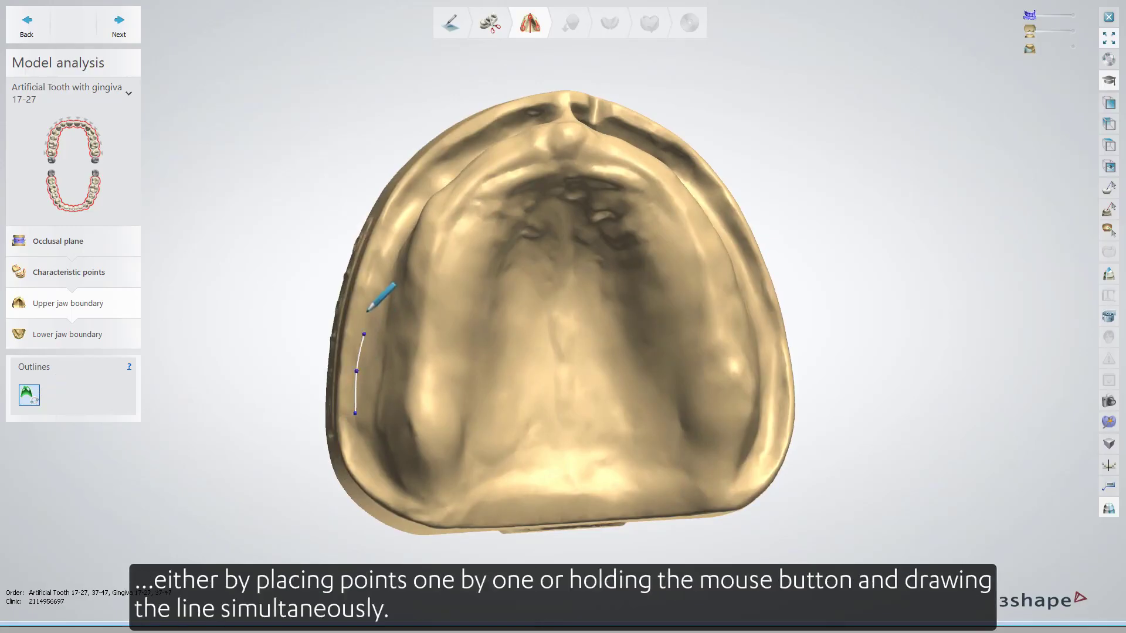
left_click(29, 390)
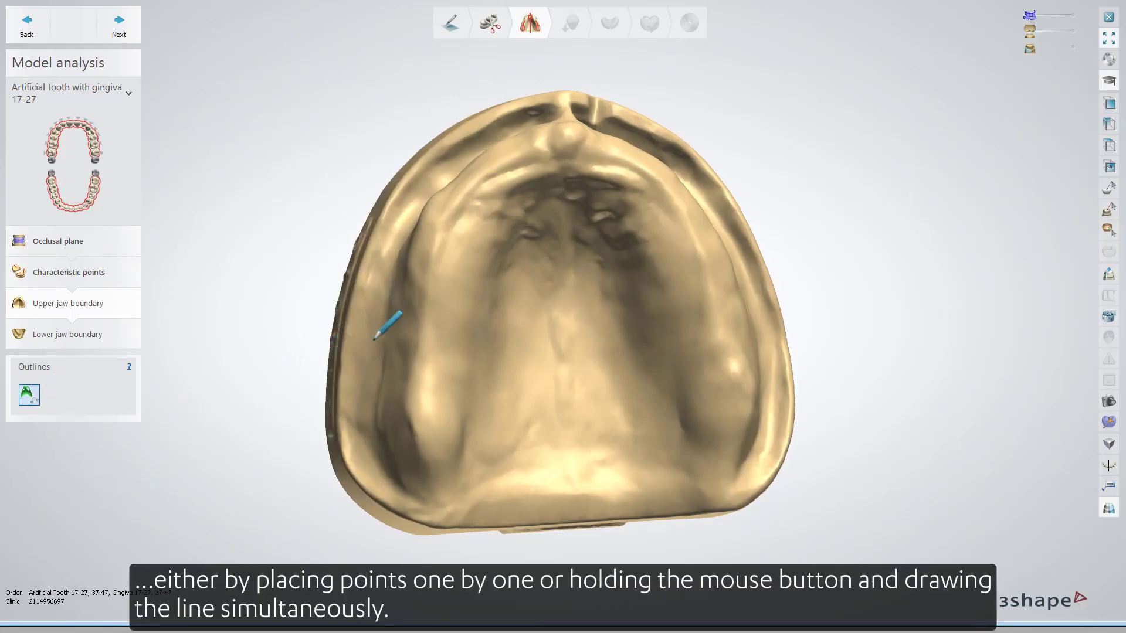
mouse_move(361, 352)
left_mouse_down()
mouse_move(389, 259)
mouse_move(426, 201)
left_mouse_up()
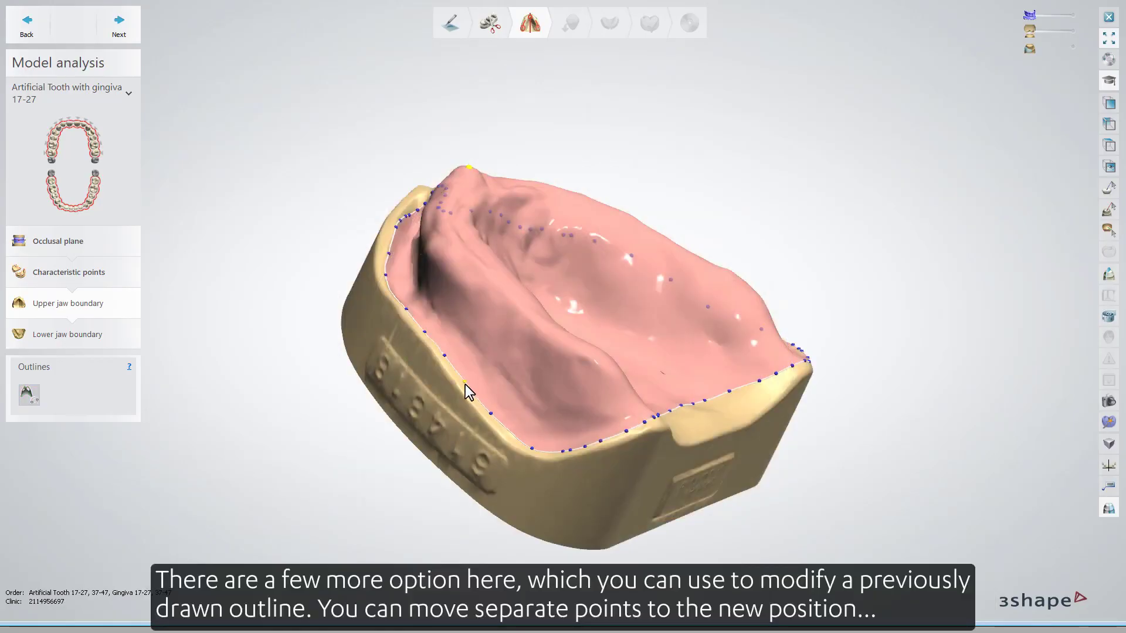
Move a point on the upper jaw outline and add a new point to it.
scroll(462, 382, "up", 5)
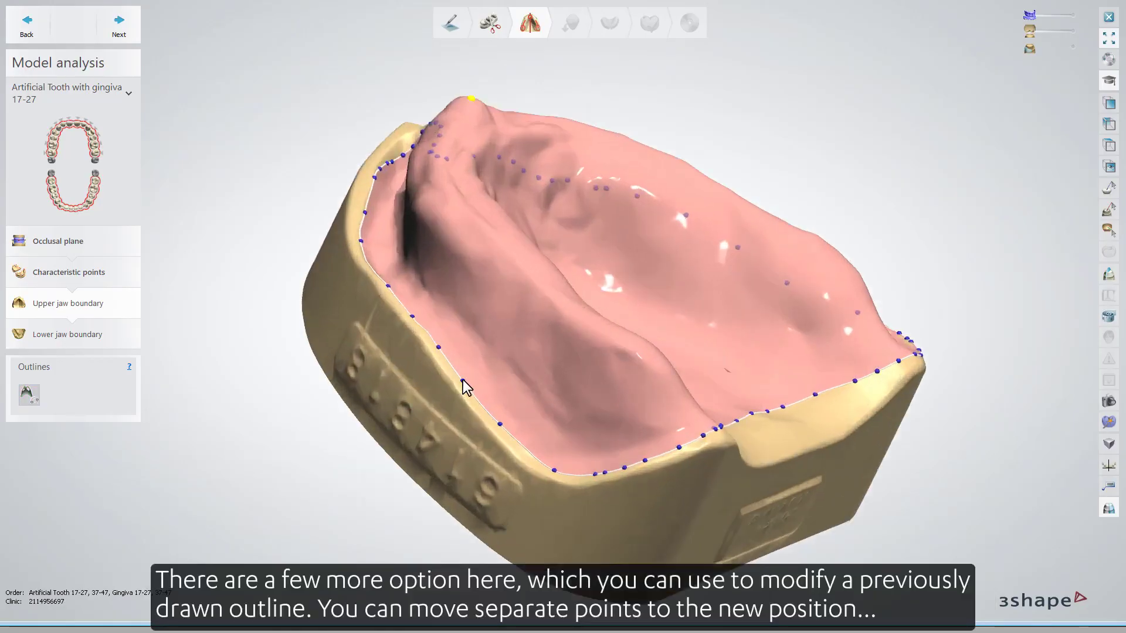
left_click(461, 377)
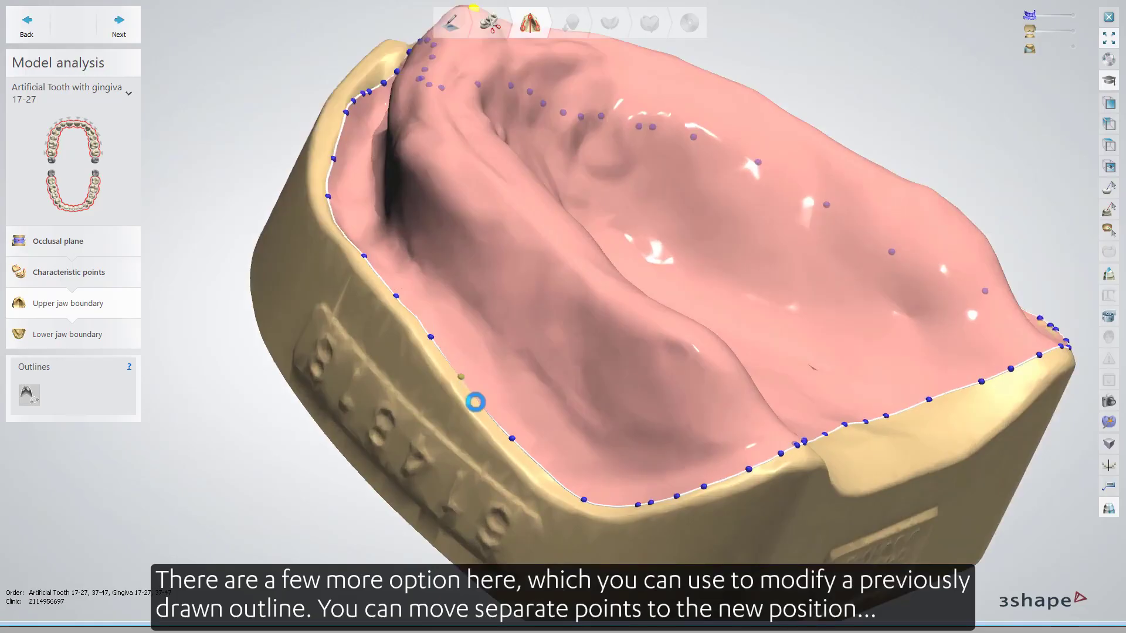
right_click(477, 399)
left_click(486, 403)
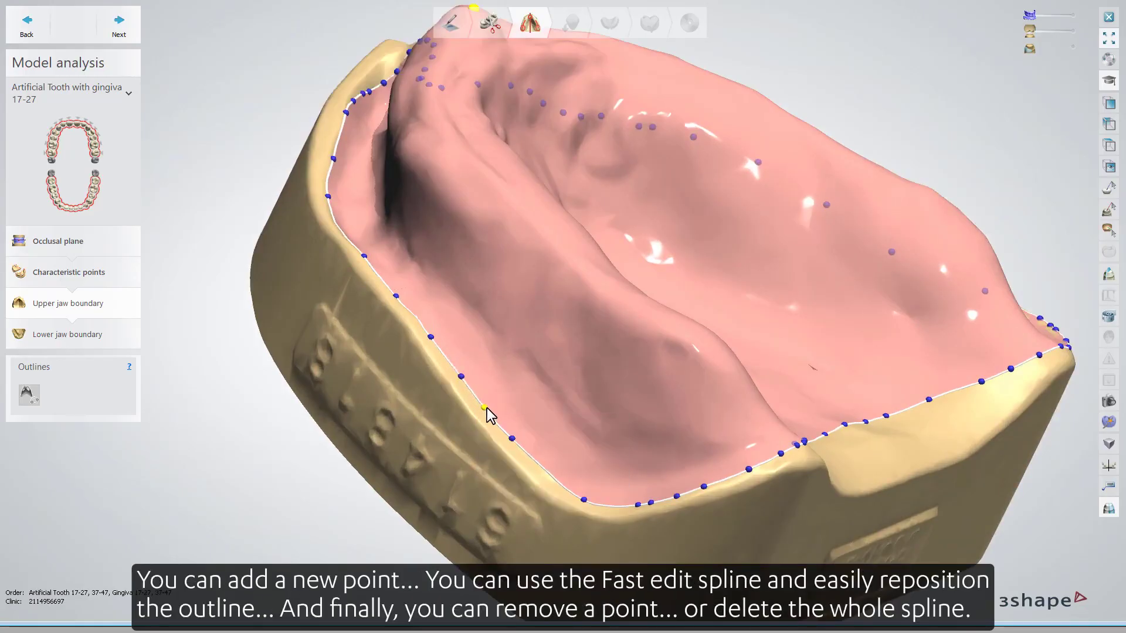
Switch Fast edit line on for the upper outline and switch it off again.
right_click(487, 409)
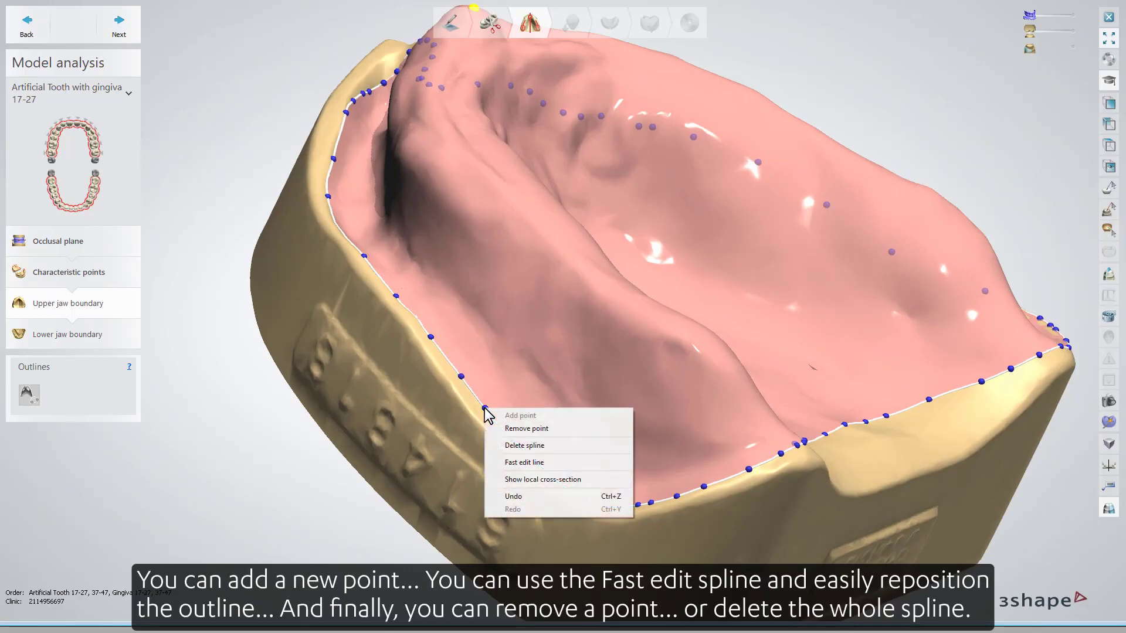
left_click(516, 463)
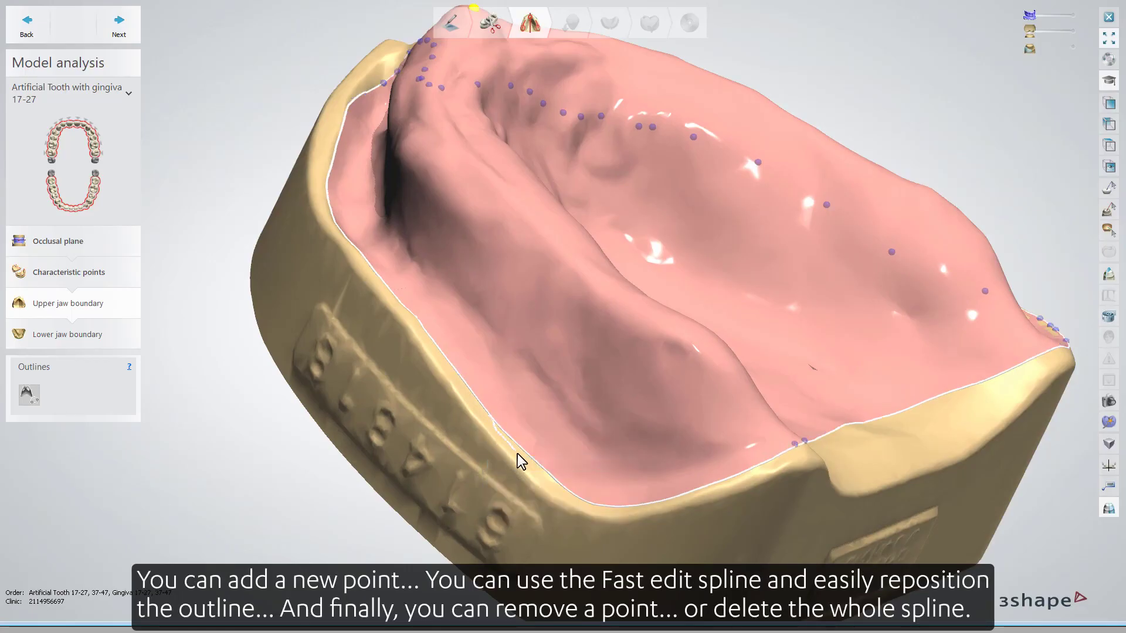
right_click(492, 417)
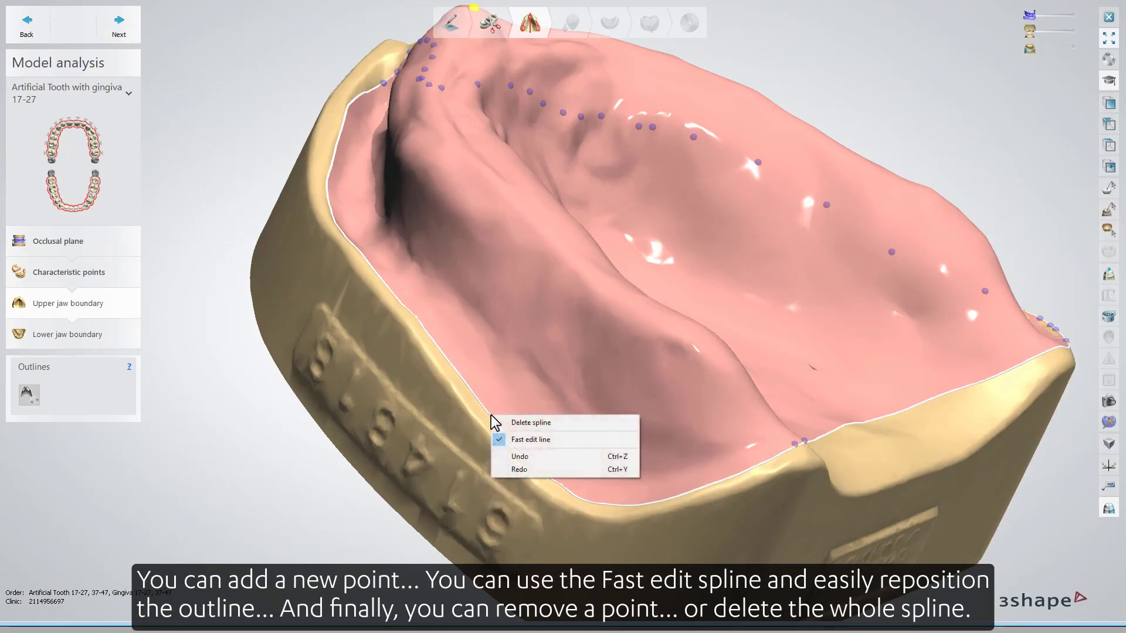
left_click(511, 439)
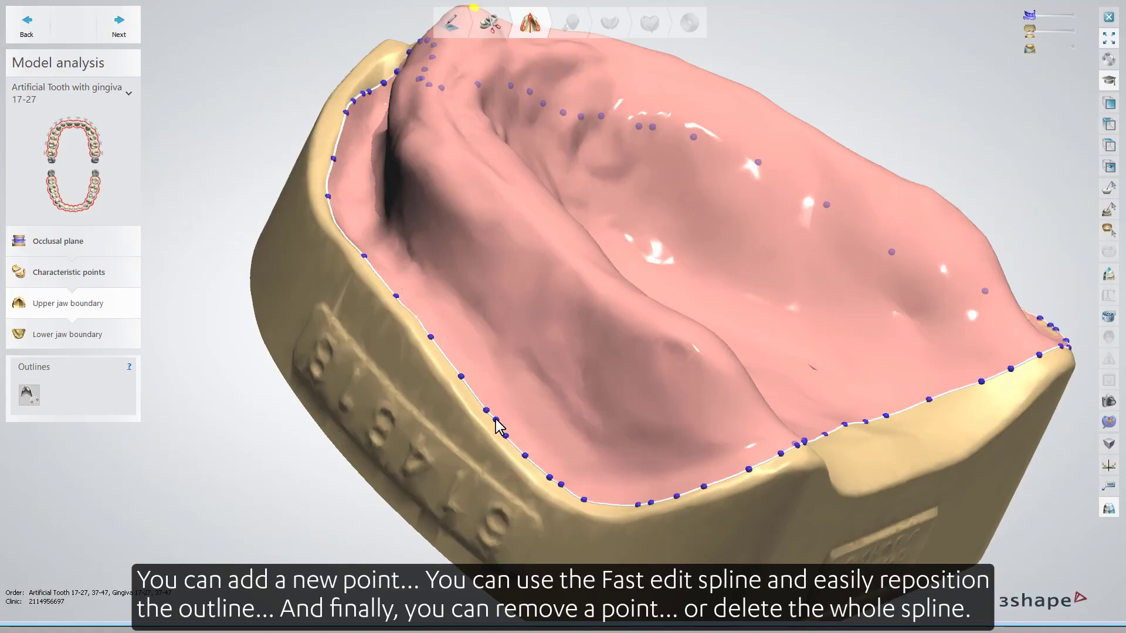
Remove a point from the upper jaw outline, then delete the whole spline.
right_click(496, 420)
left_click(511, 439)
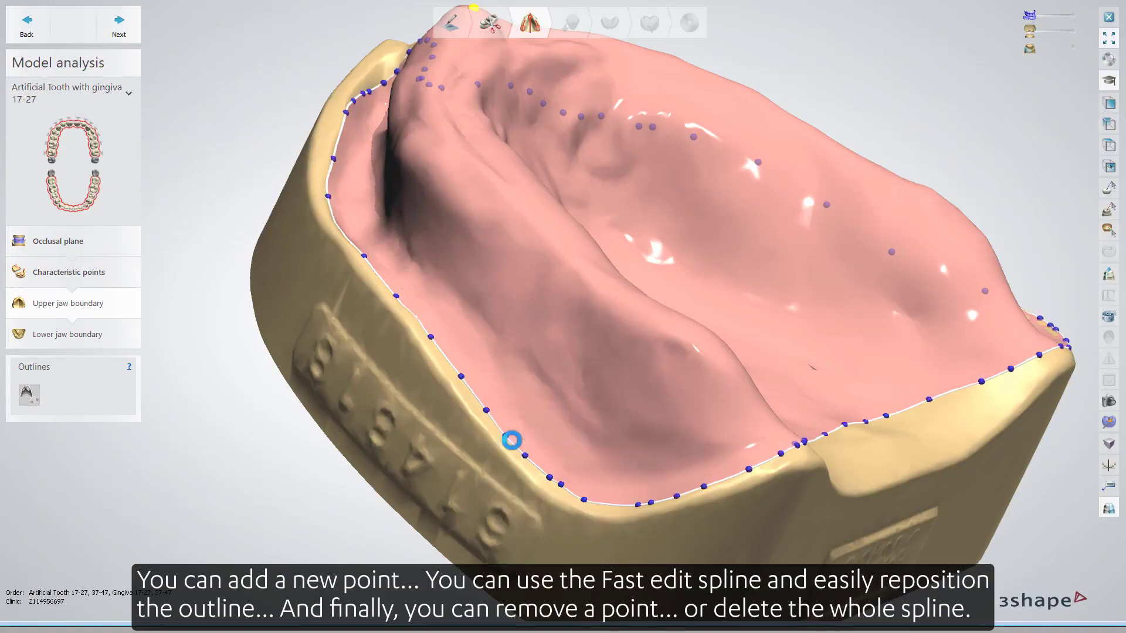
right_click(488, 410)
left_click(512, 448)
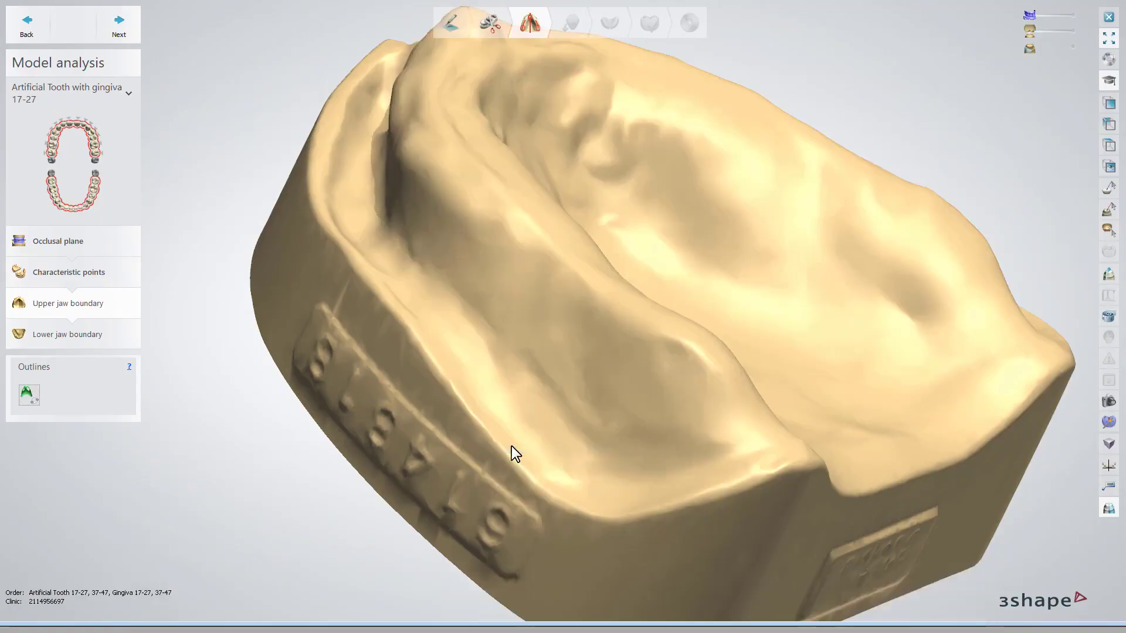
Show the local cross-section at the upper outline's front edge, then continue to the lower jaw boundary.
right_click(729, 374)
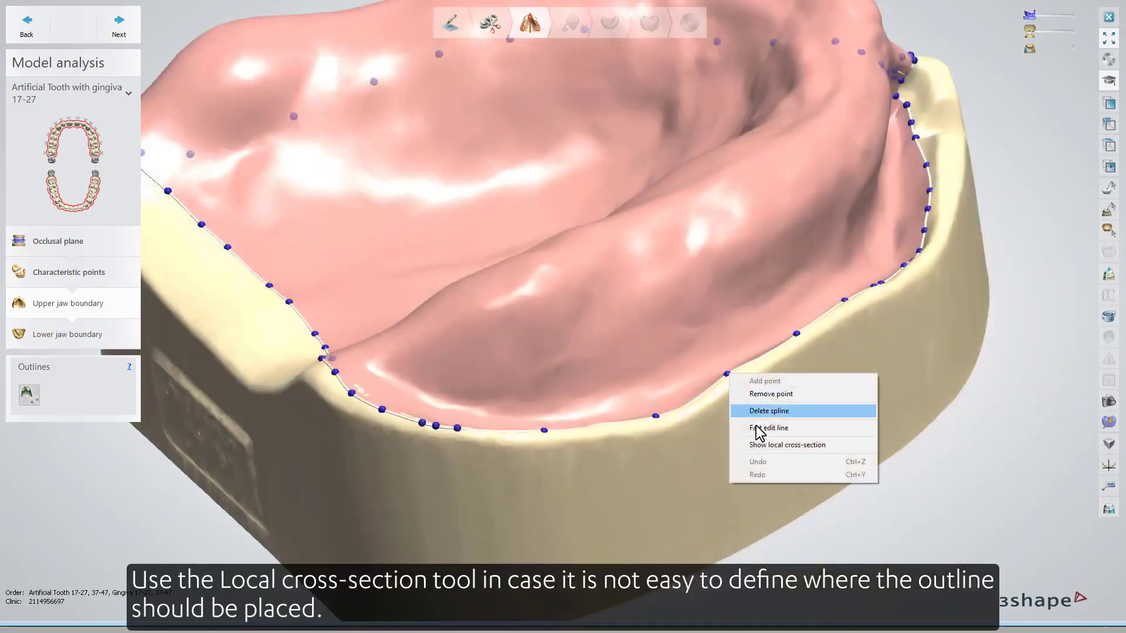
left_click(754, 447)
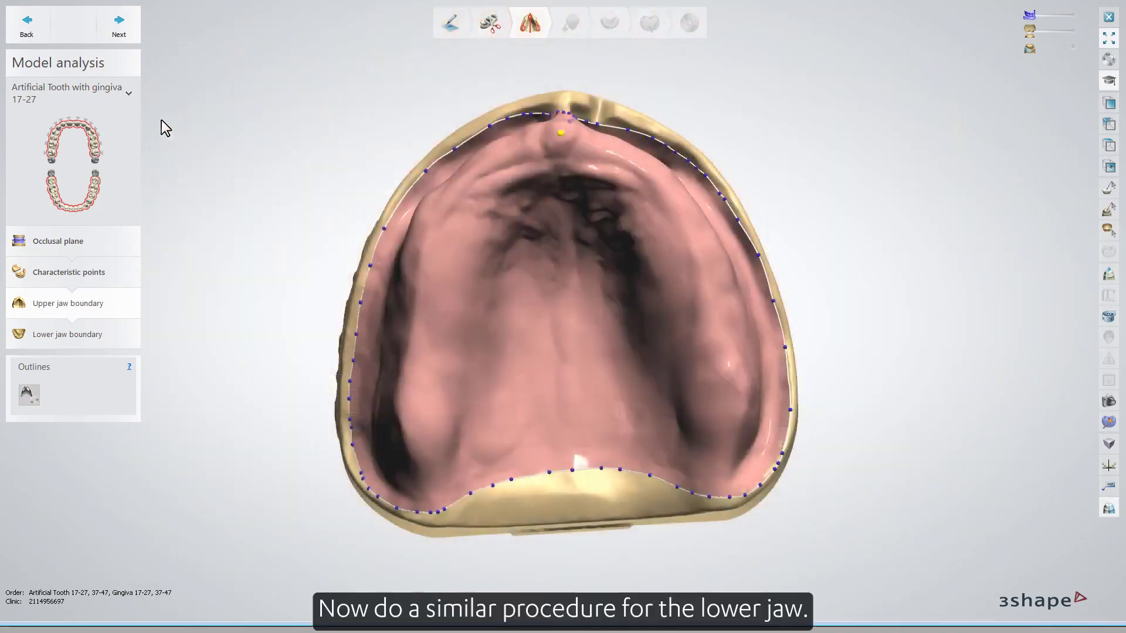
left_click(118, 29)
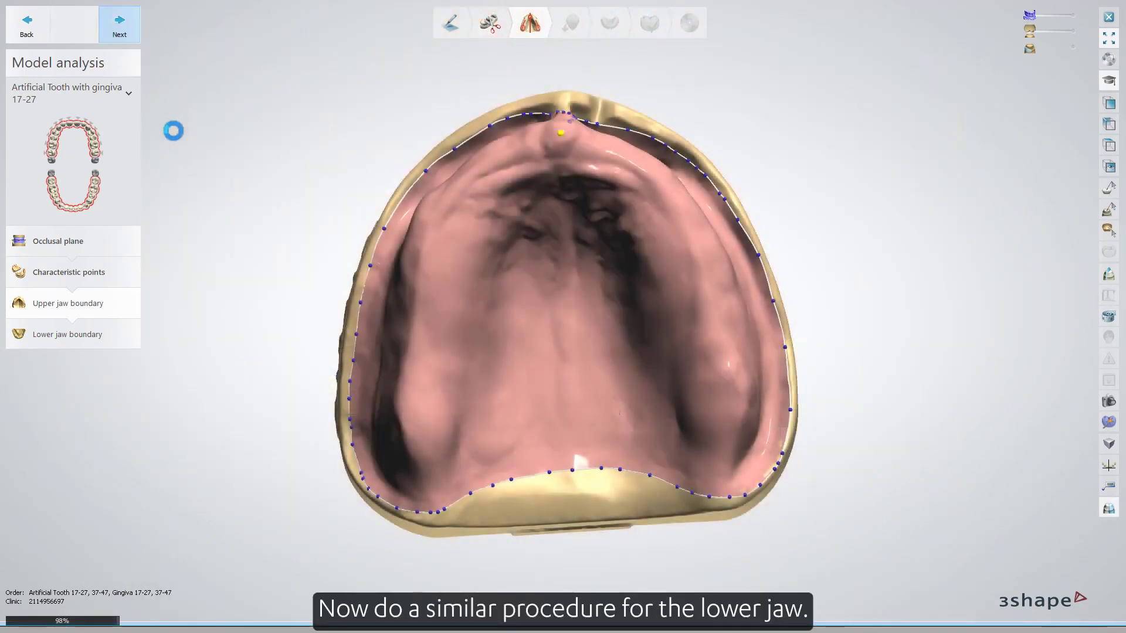
Draw the lower jaw boundary outline around the mandibular denture-bearing area with the pencil.
left_click(334, 330)
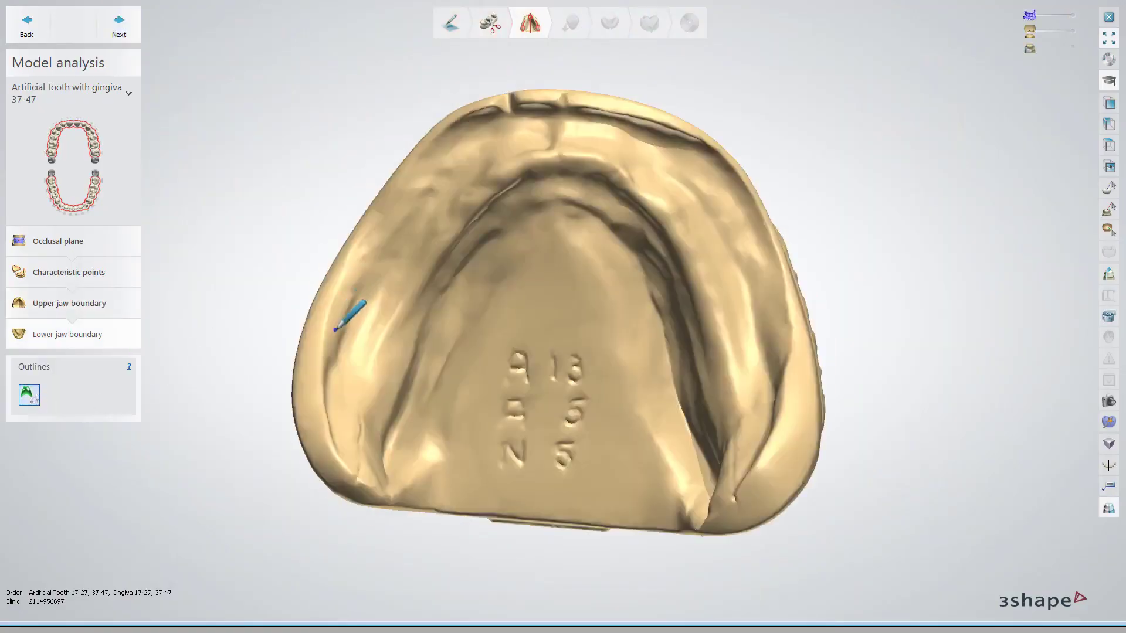
left_click(346, 307)
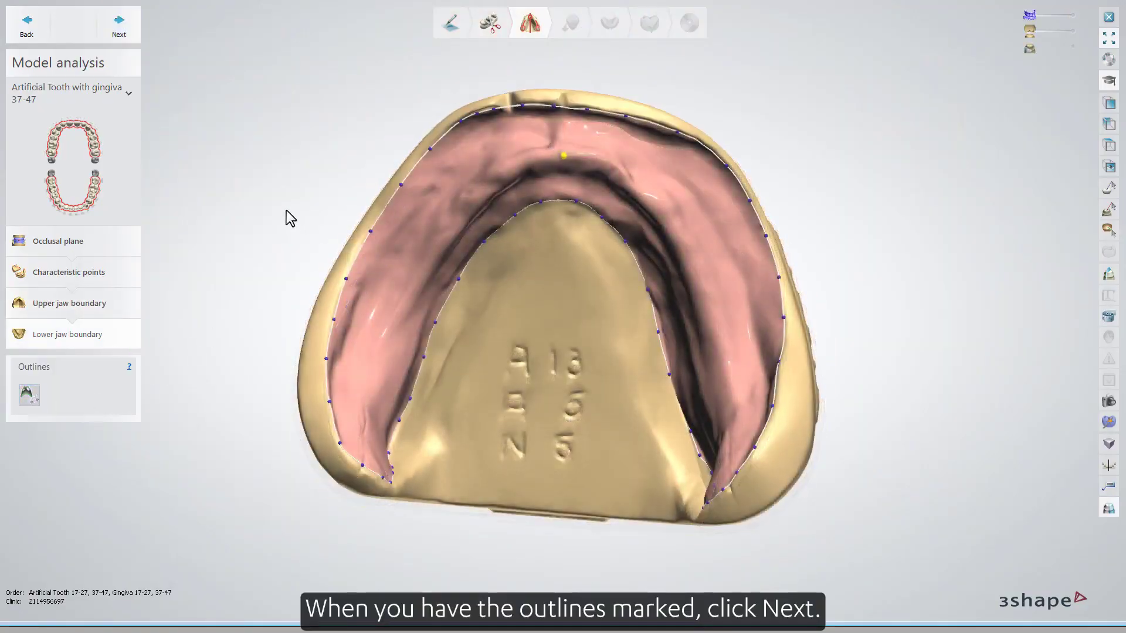
Advance to Surveying and Blocking out and set the upper jaw's insertion direction from the current view.
left_click(136, 32)
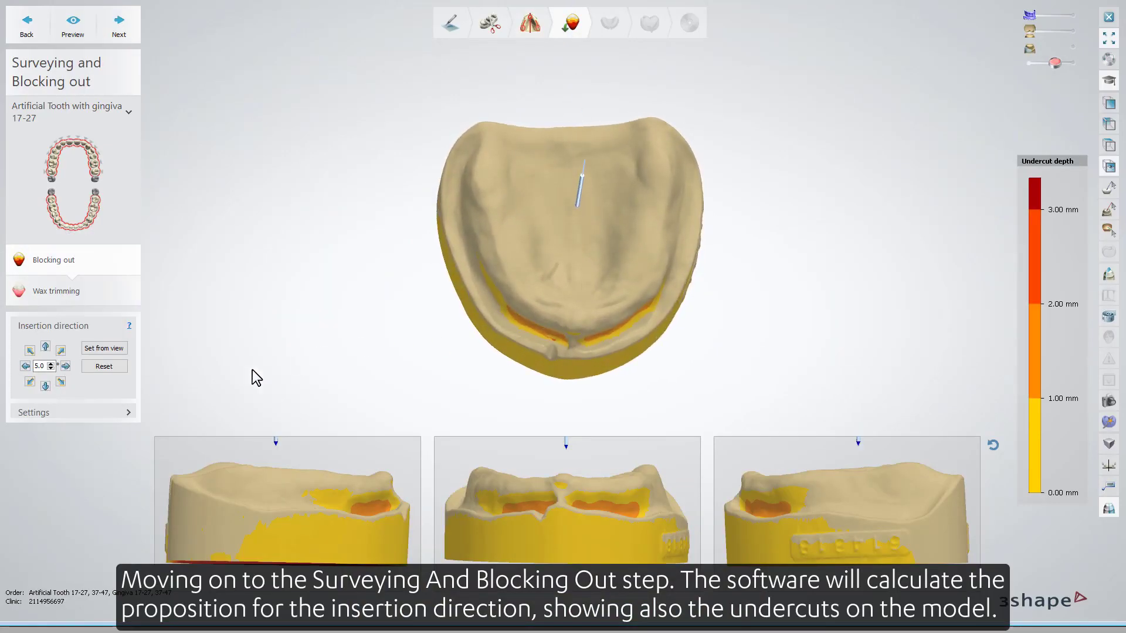
left_click(120, 350)
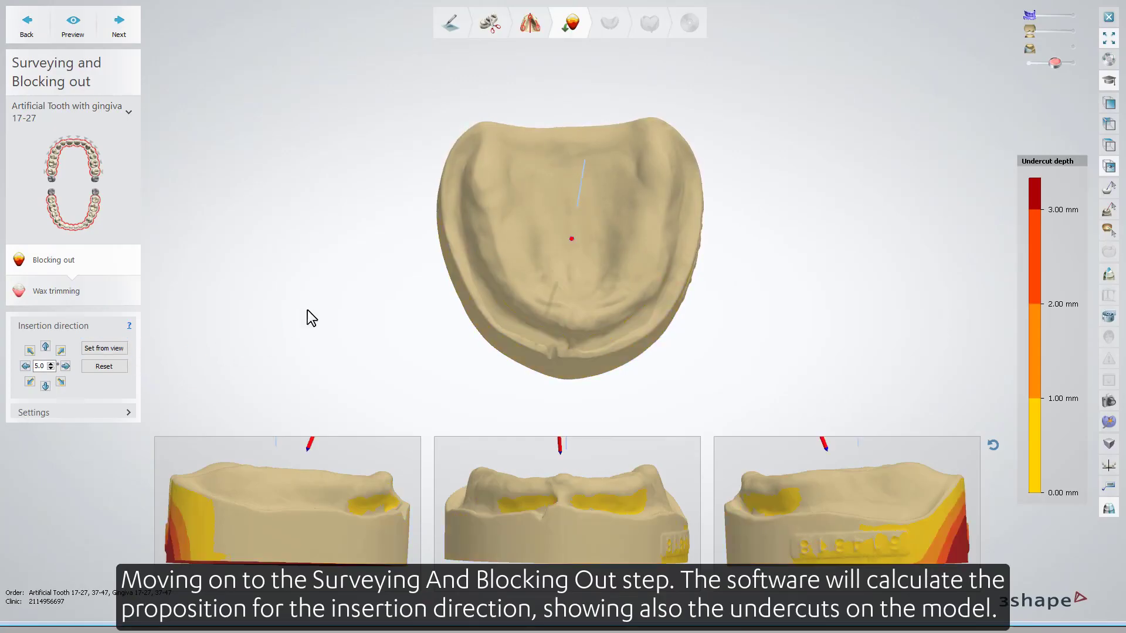
right_click_drag(307, 310, 306, 252)
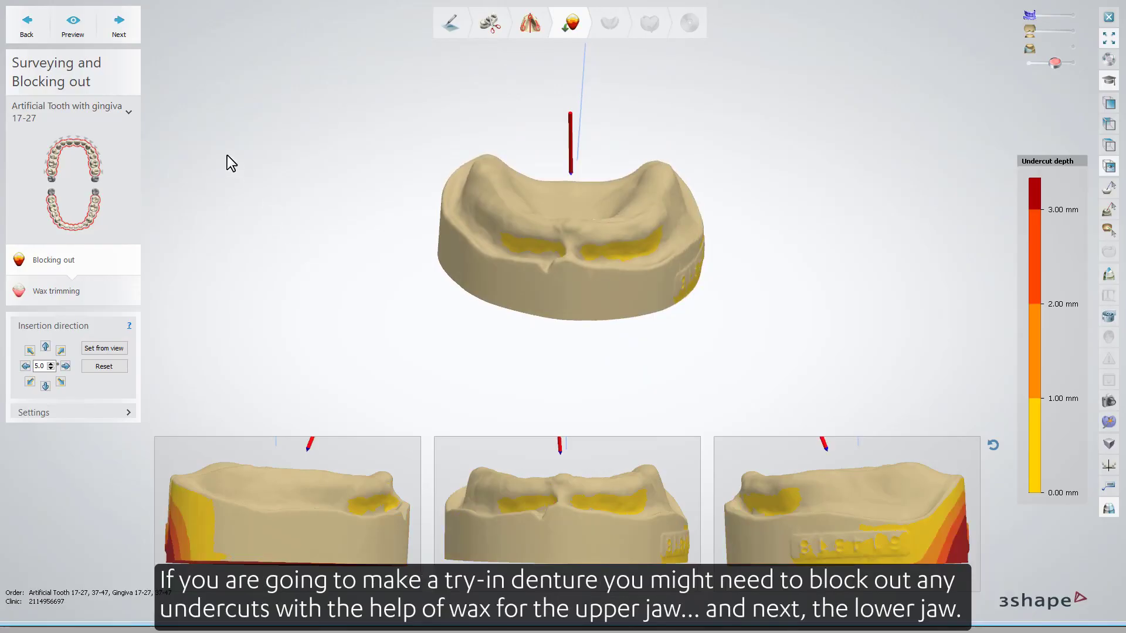
Open Wax trimming for the upper jaw and block out its undercuts with the wax knife.
left_click(131, 33)
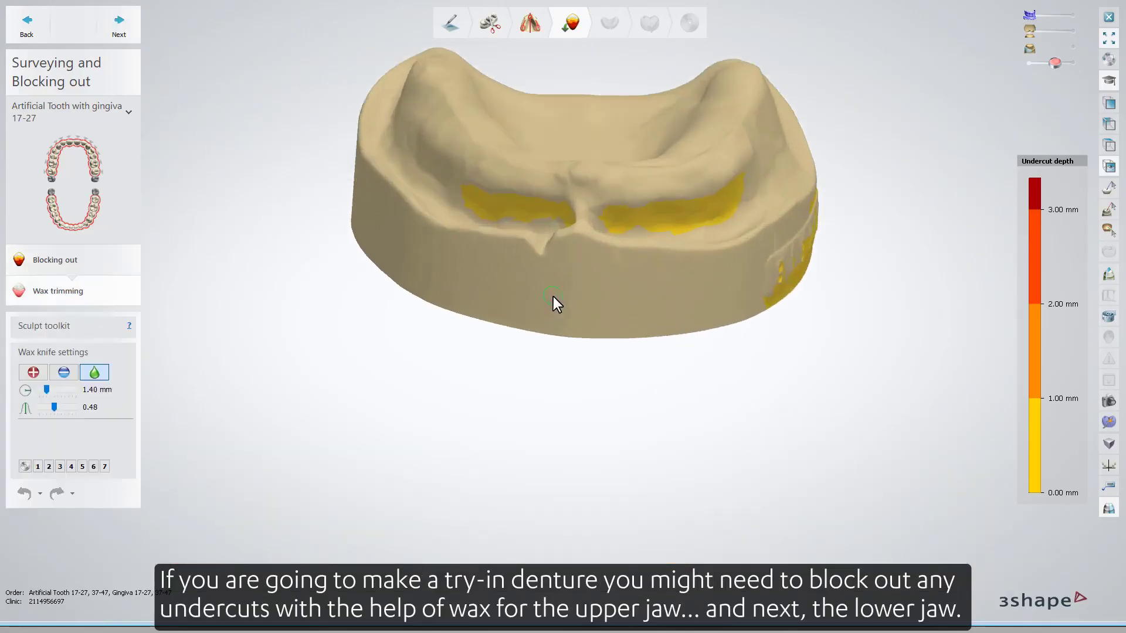
right_click_drag(559, 287, 583, 199)
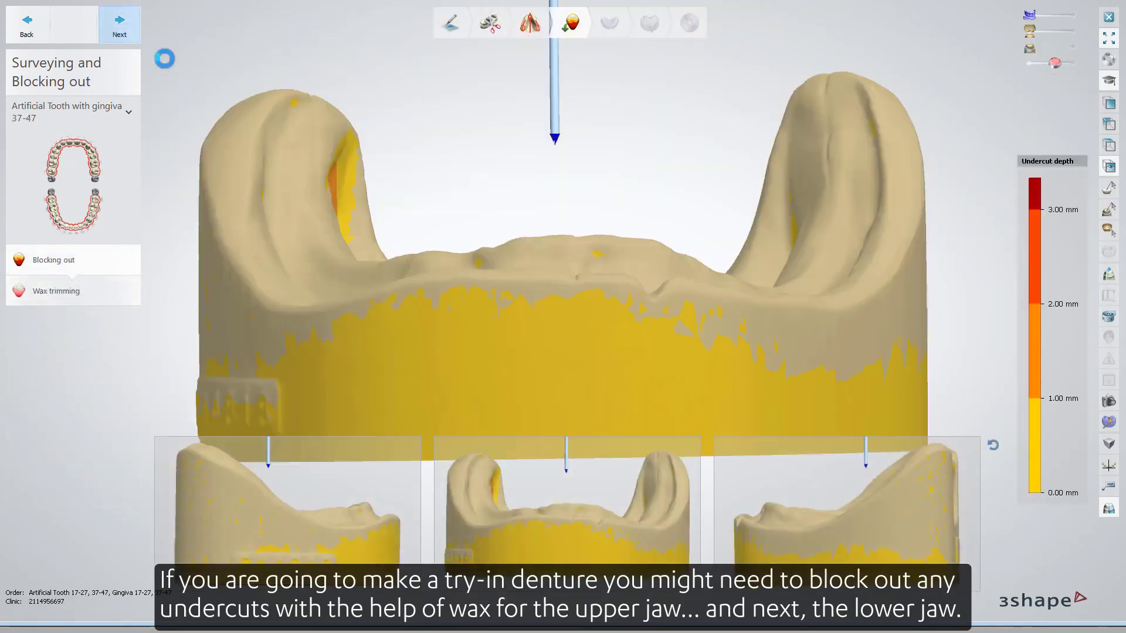
Continue through the lower jaw's blocking out and wax trimming to the FD Initial Setup step.
right_click_drag(500, 159, 487, 184)
left_click(119, 27)
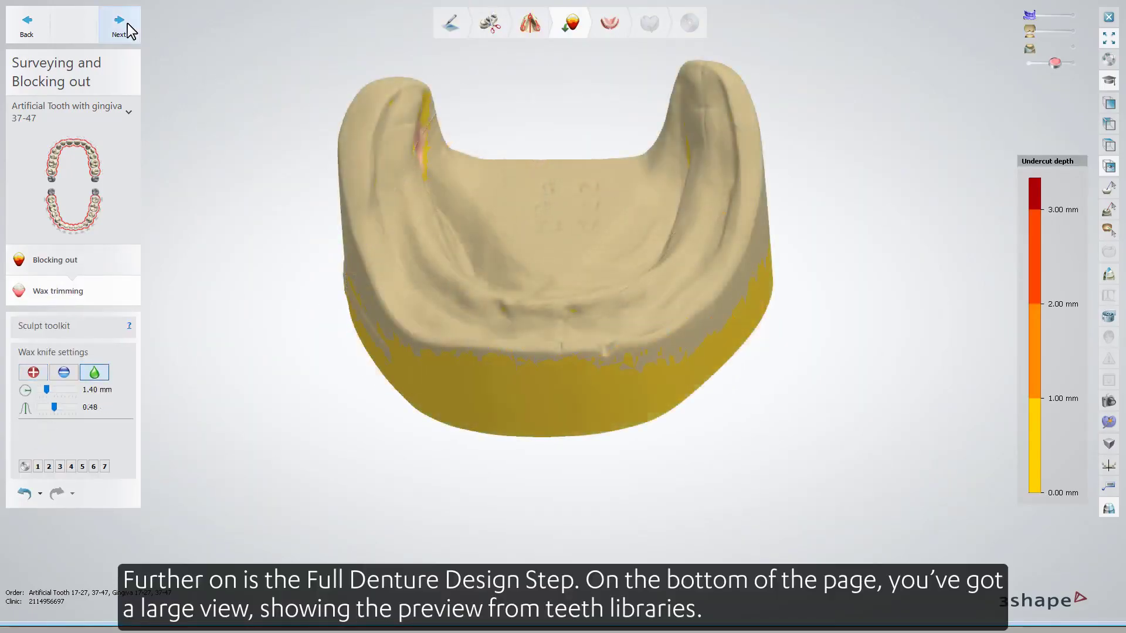
left_click(128, 24)
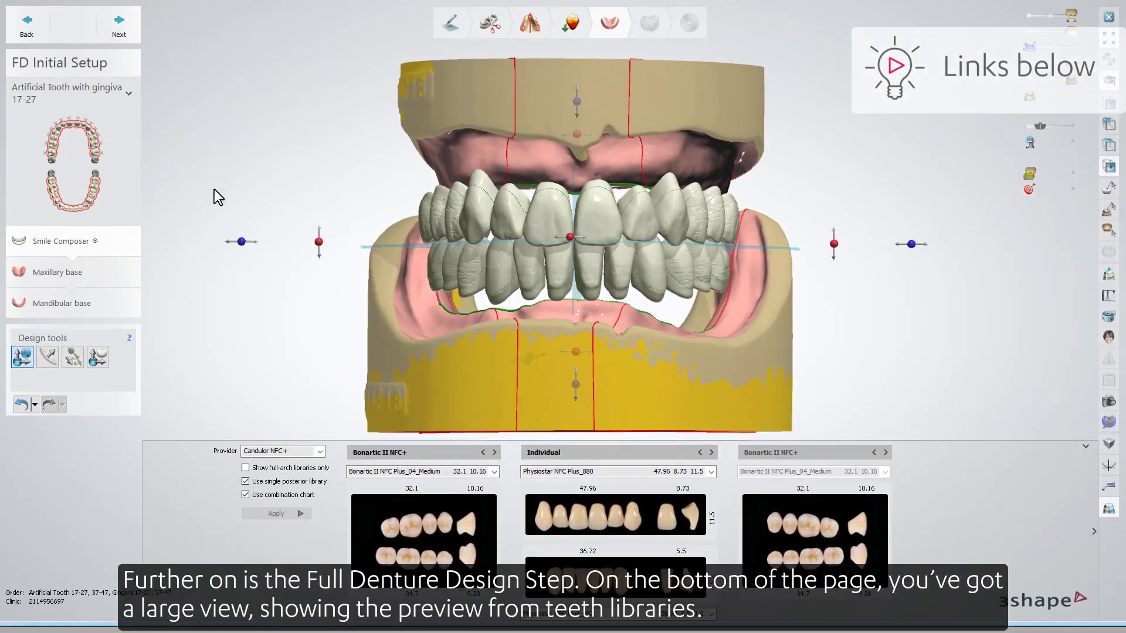
Browse the tooth library panel and nudge the tooth setup with the Occlusal plane adjustment tool.
left_click(495, 453)
left_click(293, 516)
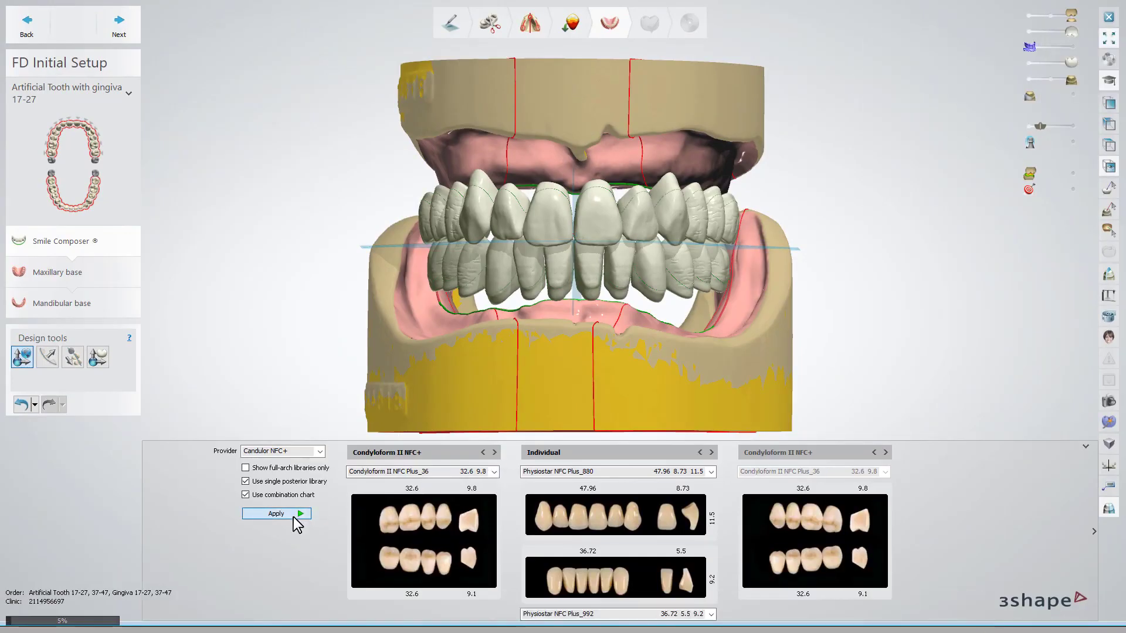
left_click(21, 357)
left_click_drag(608, 241, 610, 244)
Select the second design tool, enable Symmetric design, and shift upper teeth slightly.
left_click(47, 358)
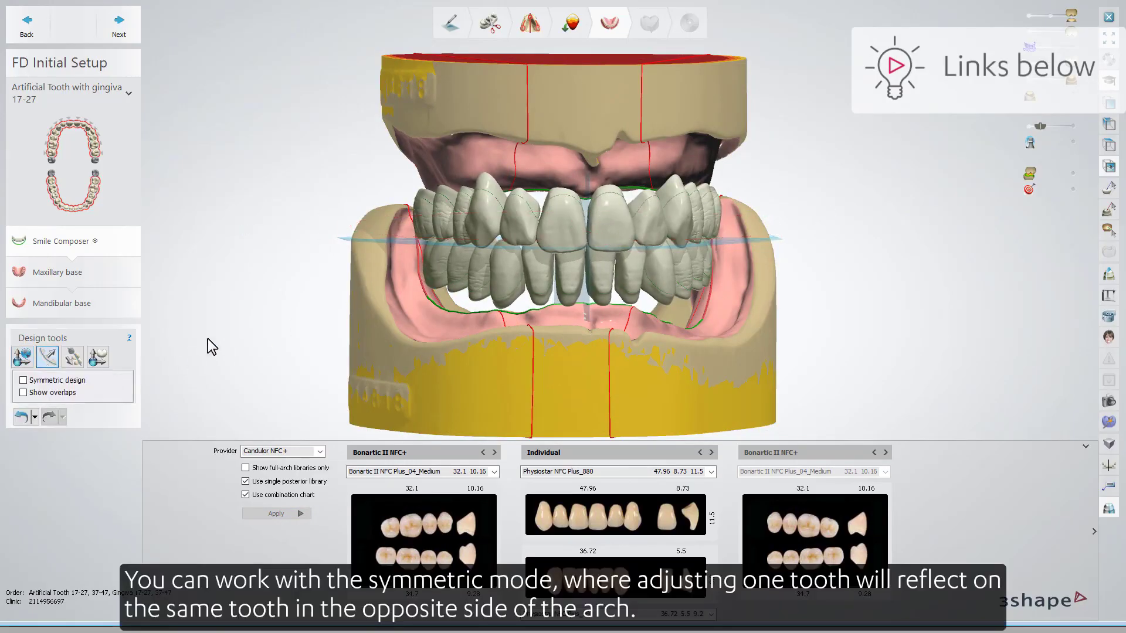
right_click_drag(211, 347, 234, 332)
left_click(62, 380)
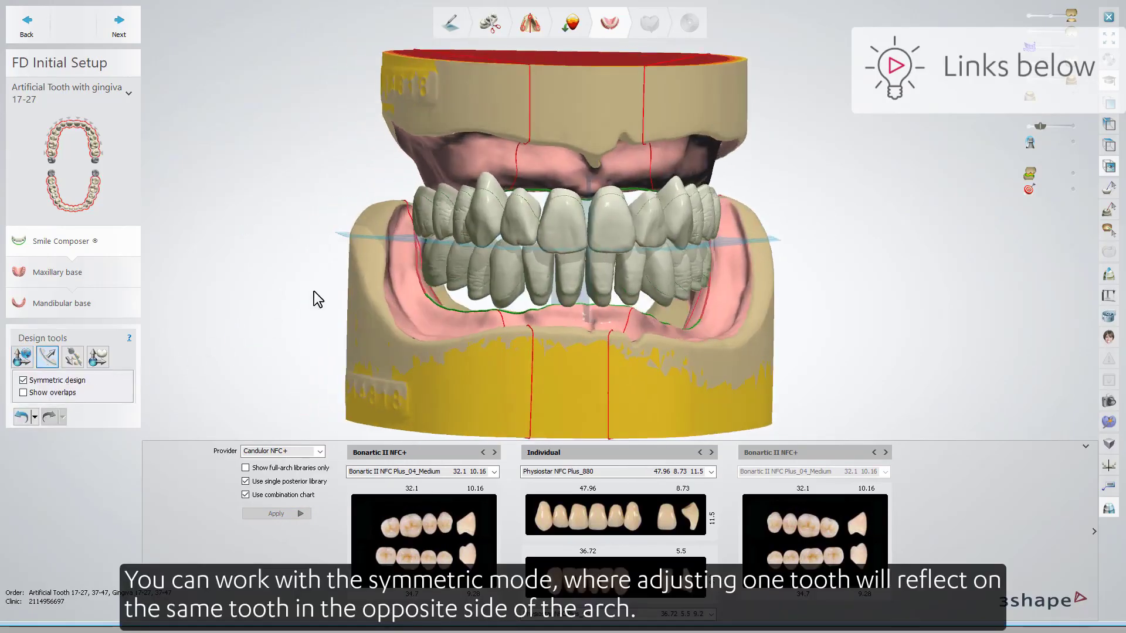
left_click_drag(450, 202, 457, 203)
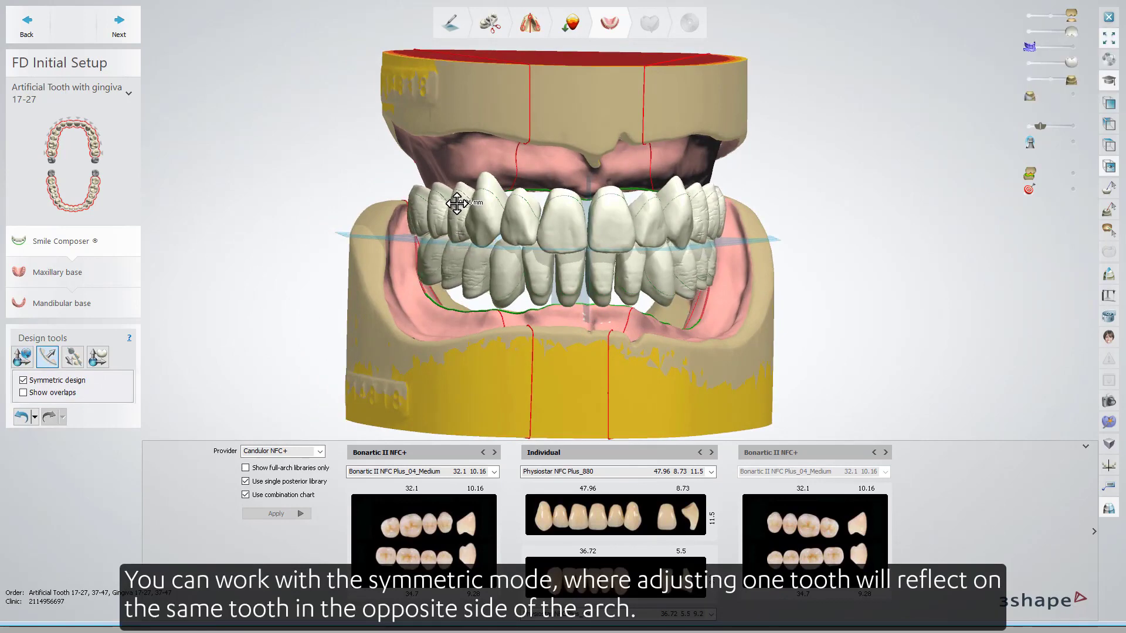
left_click_drag(561, 221, 558, 218)
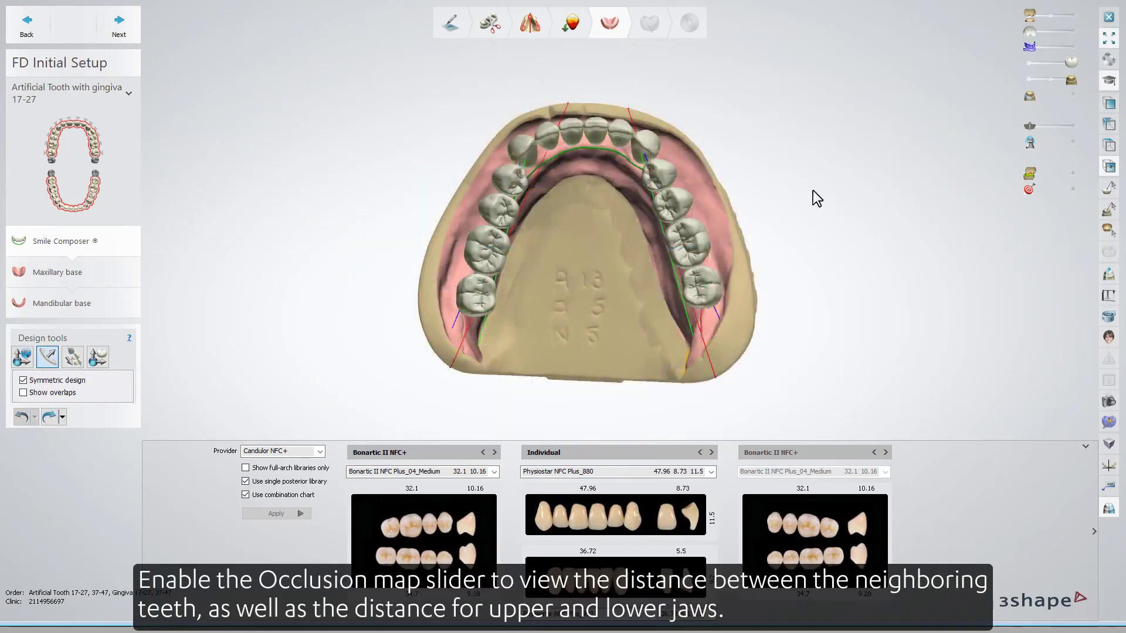
Turn on the Occlusion map to show distances between teeth and jaws.
left_click_drag(1060, 174, 1072, 175)
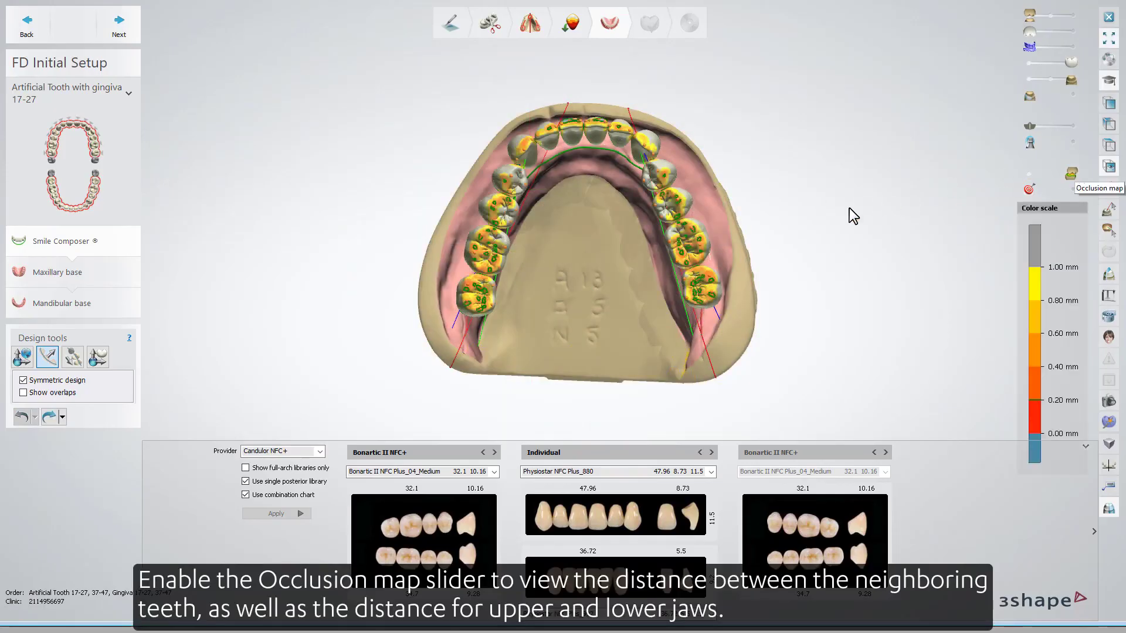
right_click_drag(840, 212, 759, 238)
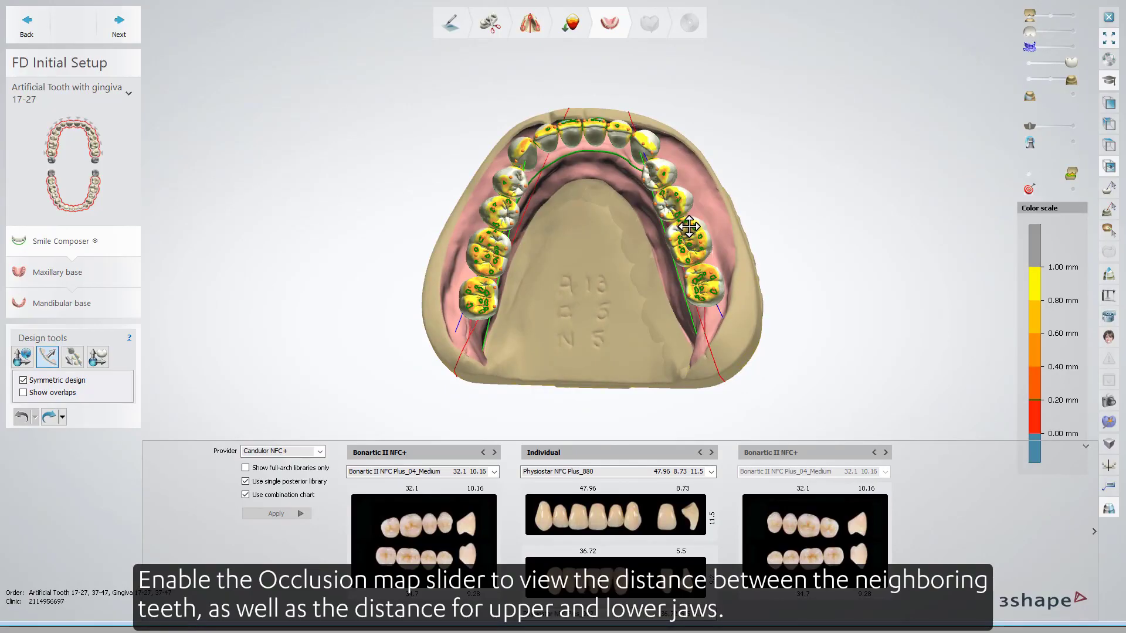
Move a single upper front tooth with the Individual setup tool.
left_click(98, 359)
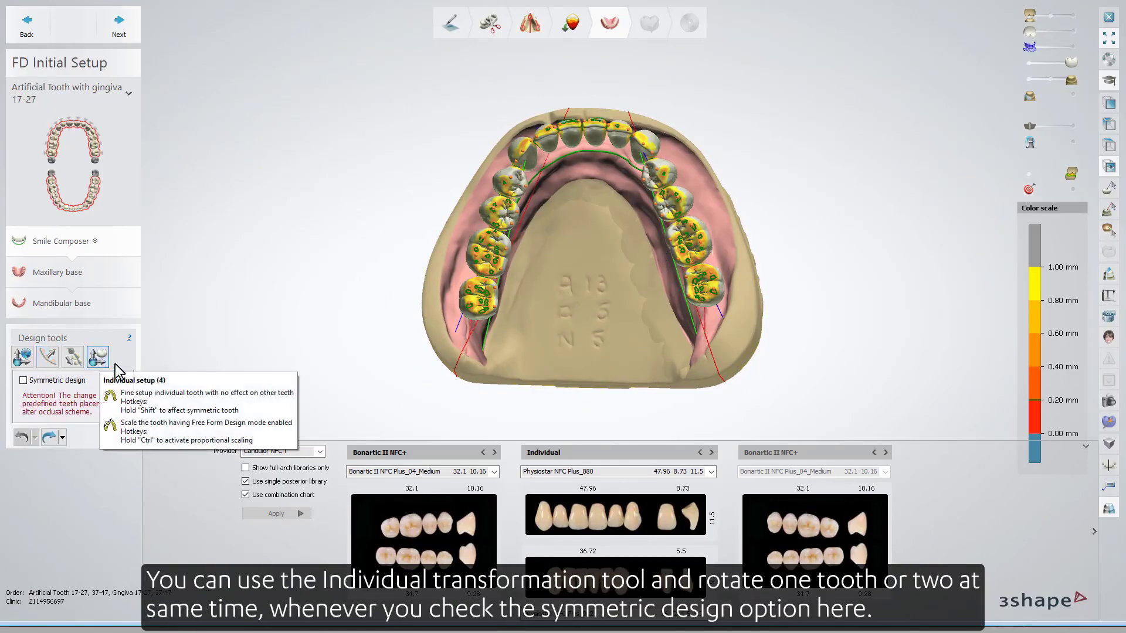
scroll(574, 126, "up", 5)
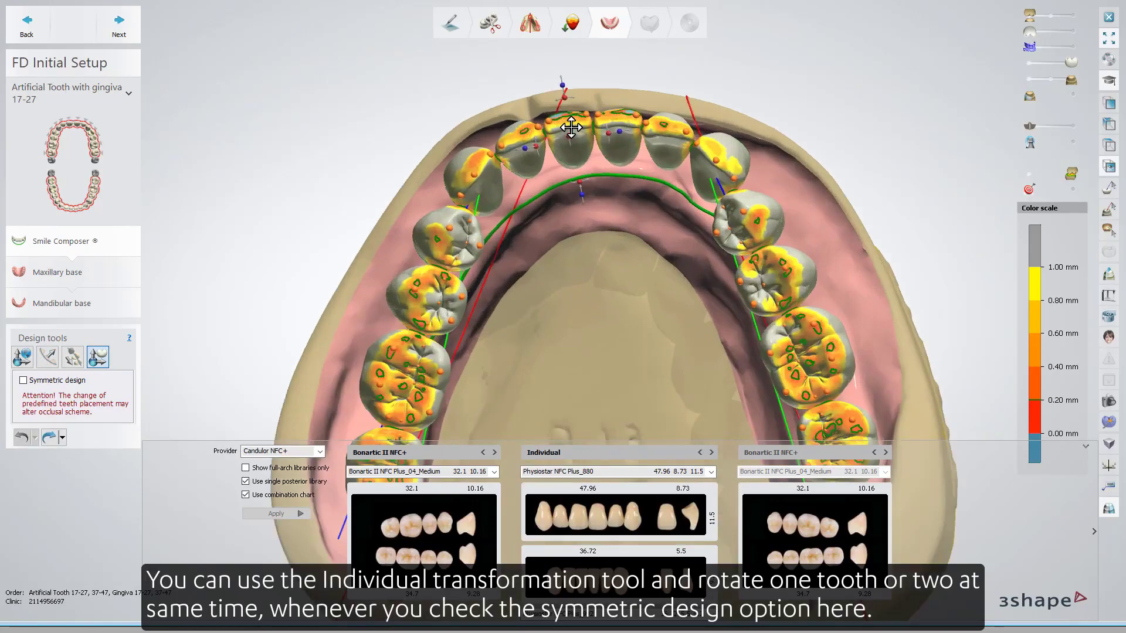
scroll(556, 160, "up", 3)
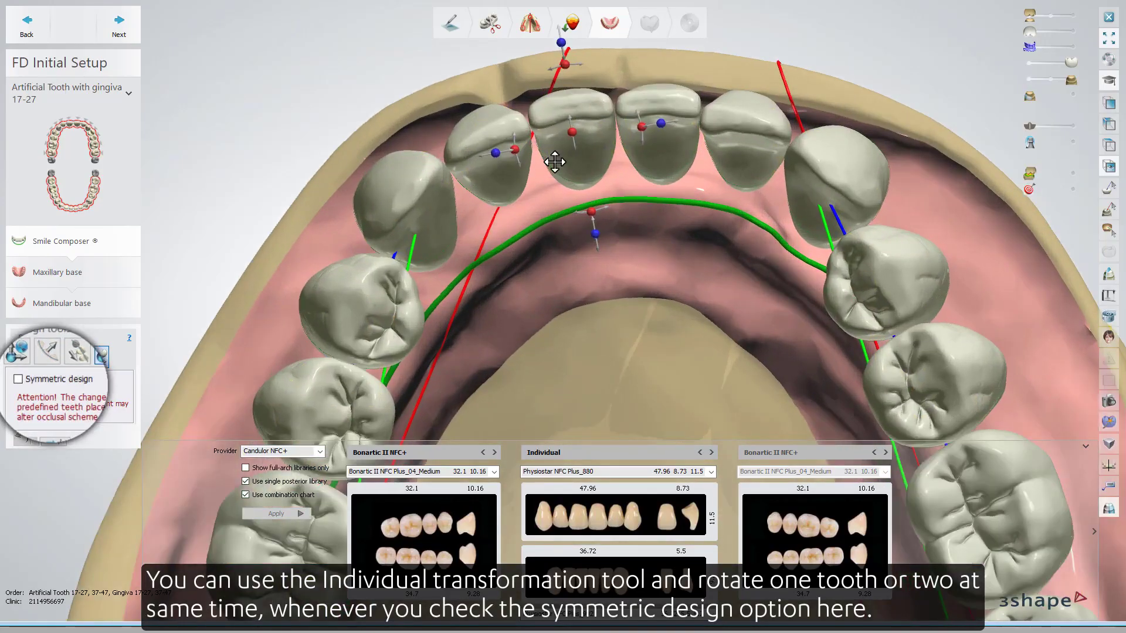
left_click_drag(574, 129, 656, 124)
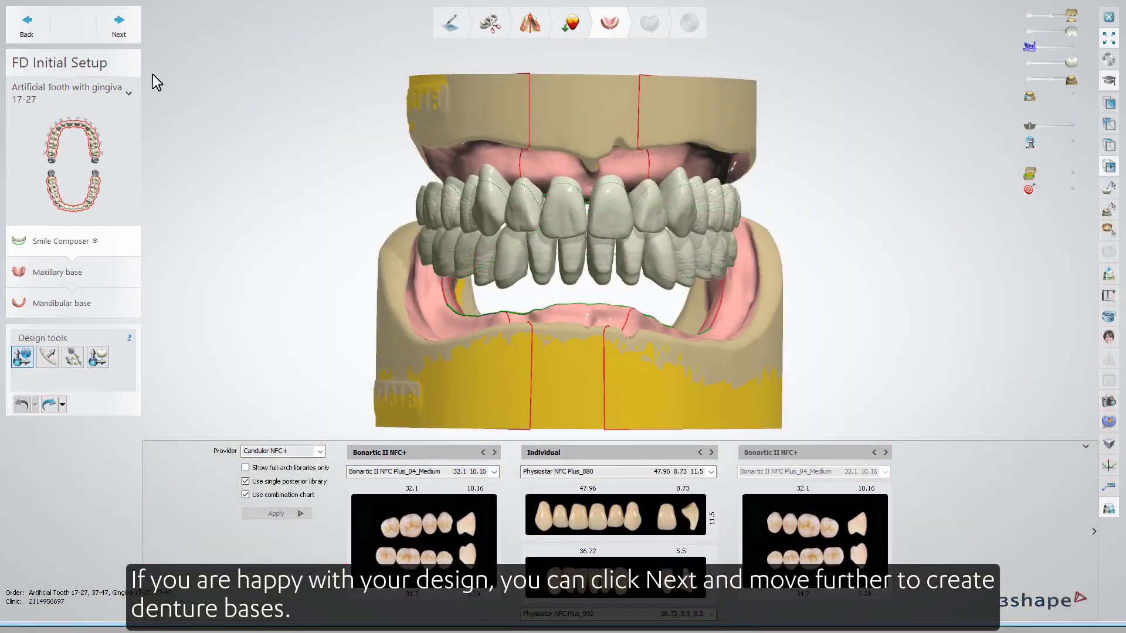
Advance to the Maxillary base and choose the third Gingiva Esthetics template with Custom settings expanded.
left_click(119, 23)
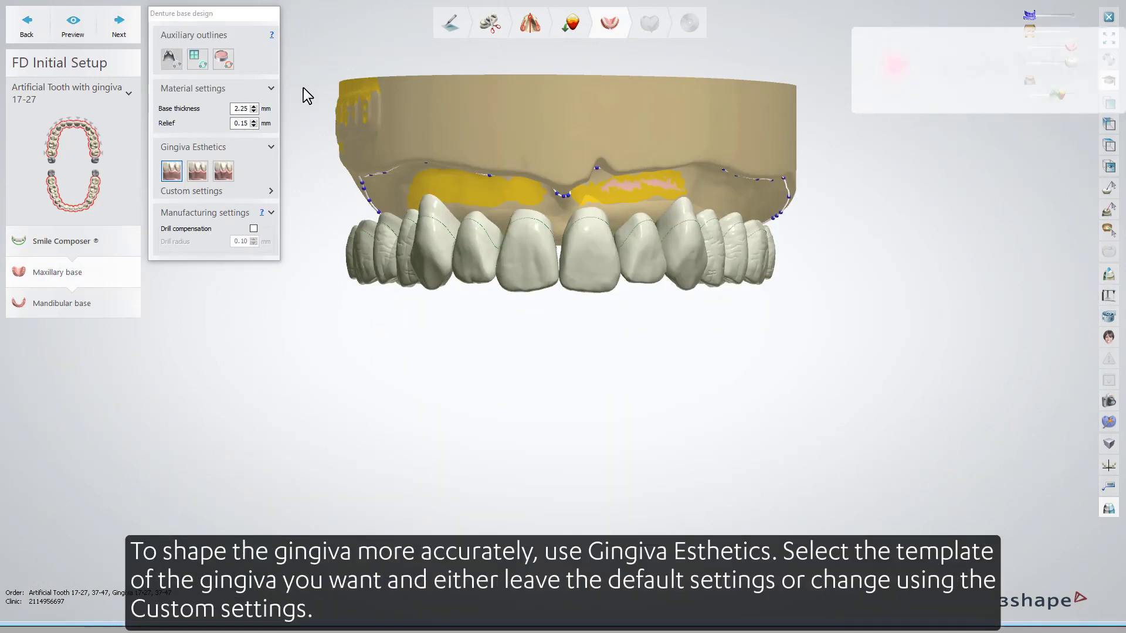
left_click(270, 191)
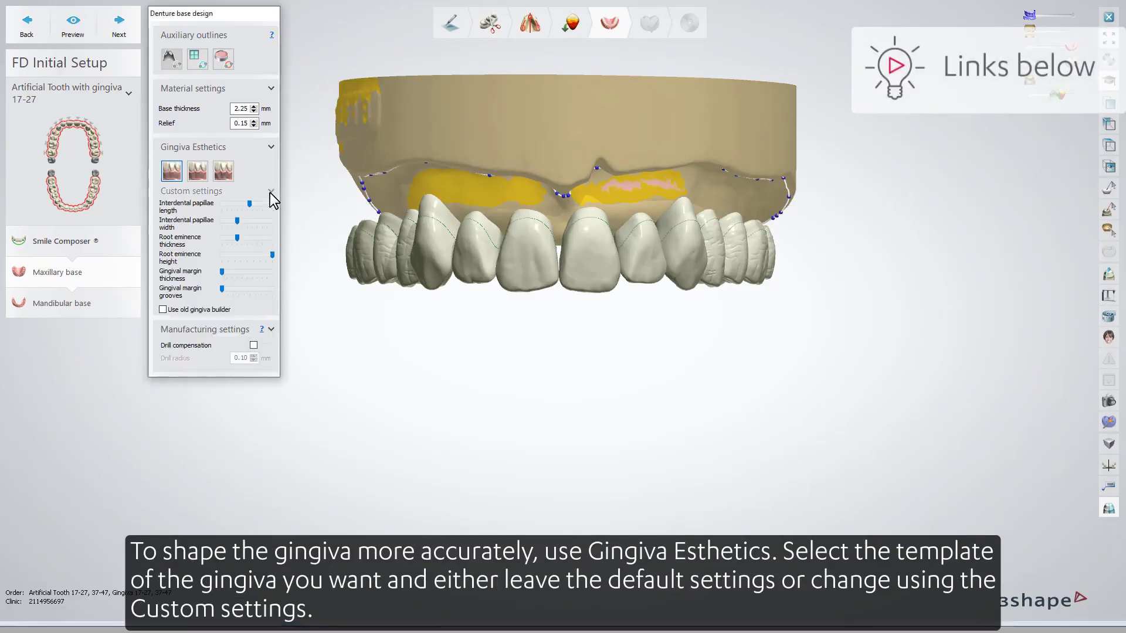
left_click(225, 172)
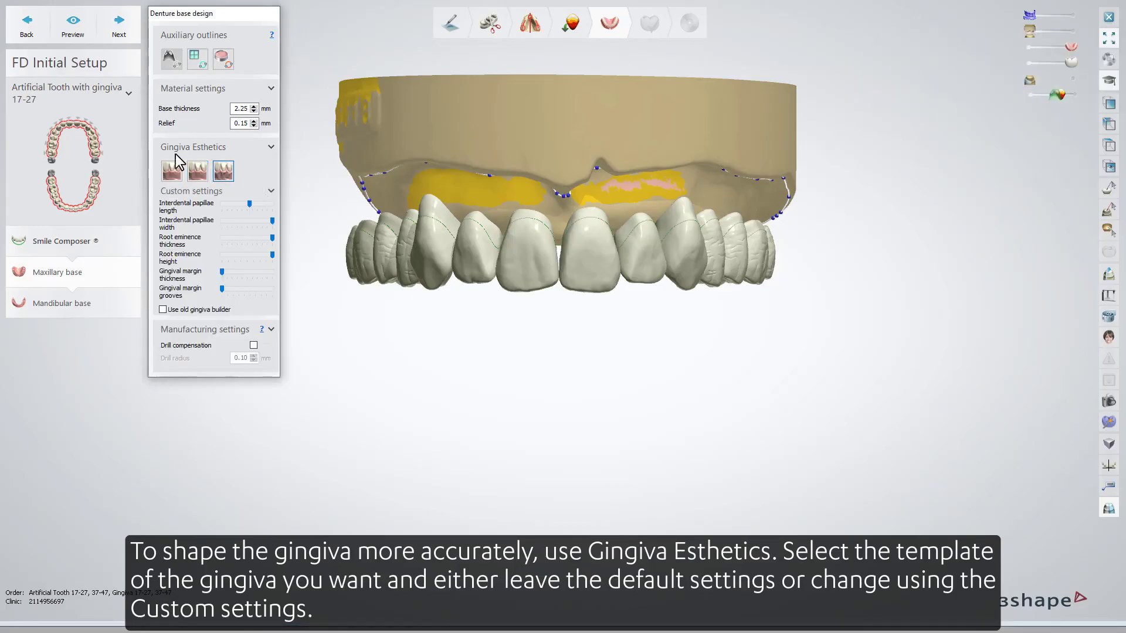
Preview the maxillary denture base and continue to the Mandibular base substep.
left_click(72, 28)
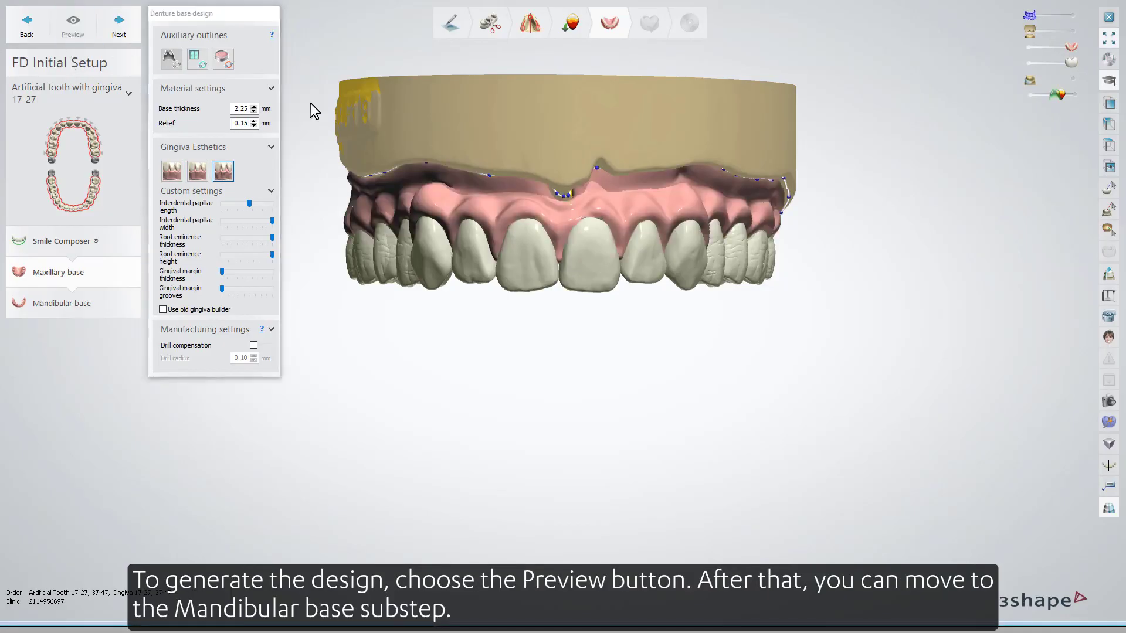
left_click(115, 26)
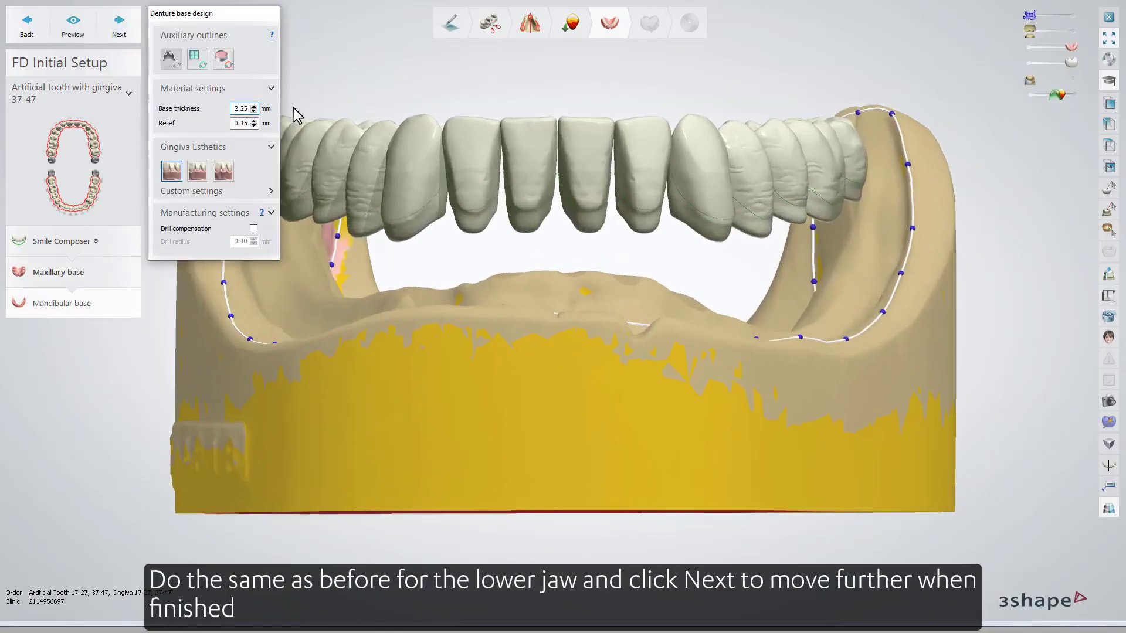
Apply the third Gingiva Esthetics template to the mandibular base and advance to Anatomy Design.
left_click(223, 171)
left_click(115, 29)
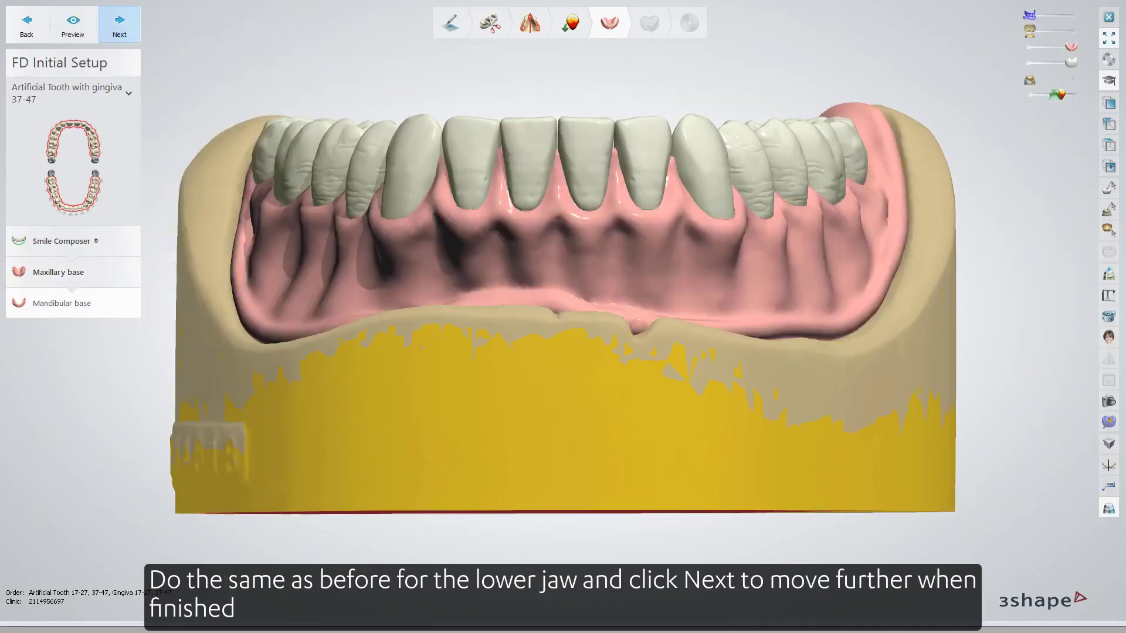
left_click(117, 27)
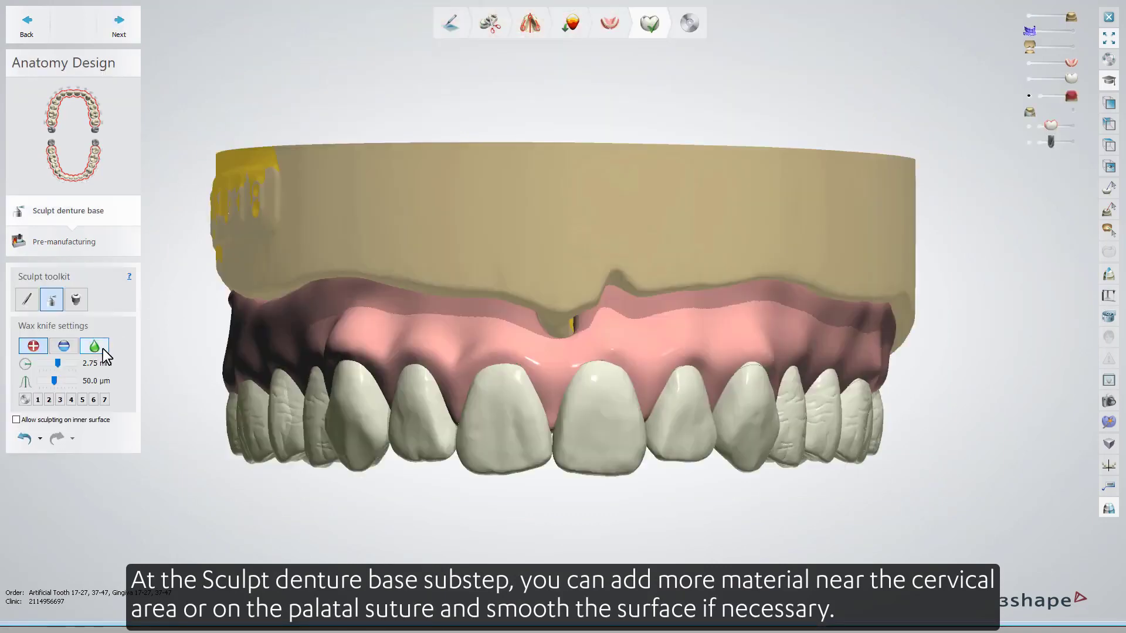
Add wax to the maxillary denture base near the cervical area with the wax knife.
left_click(96, 348)
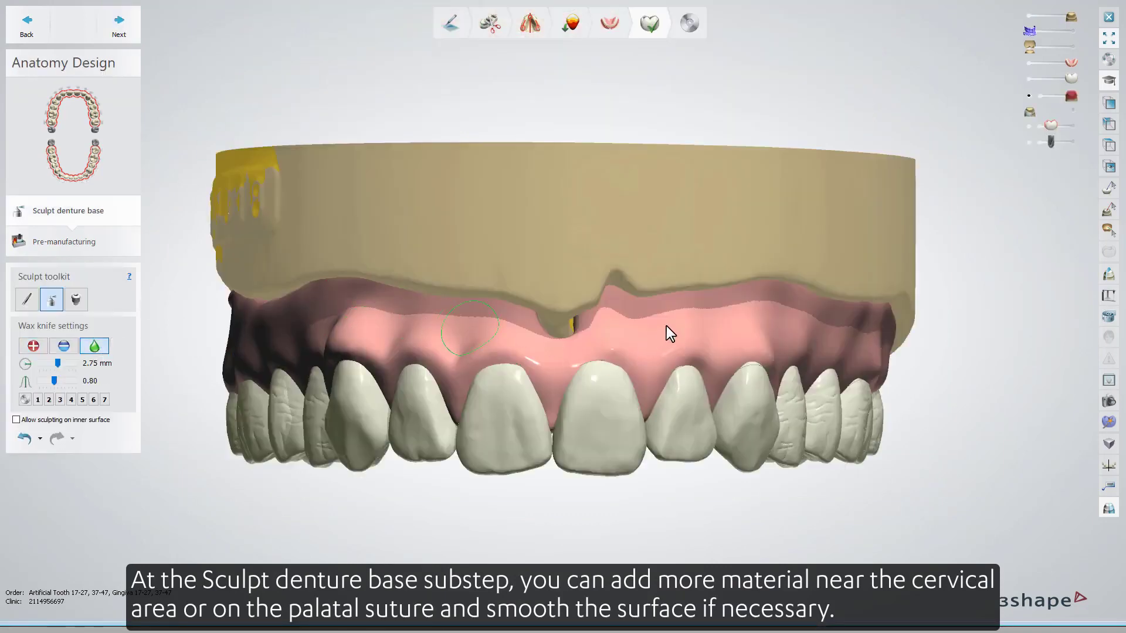
left_click(41, 348)
left_click_drag(743, 338, 758, 348)
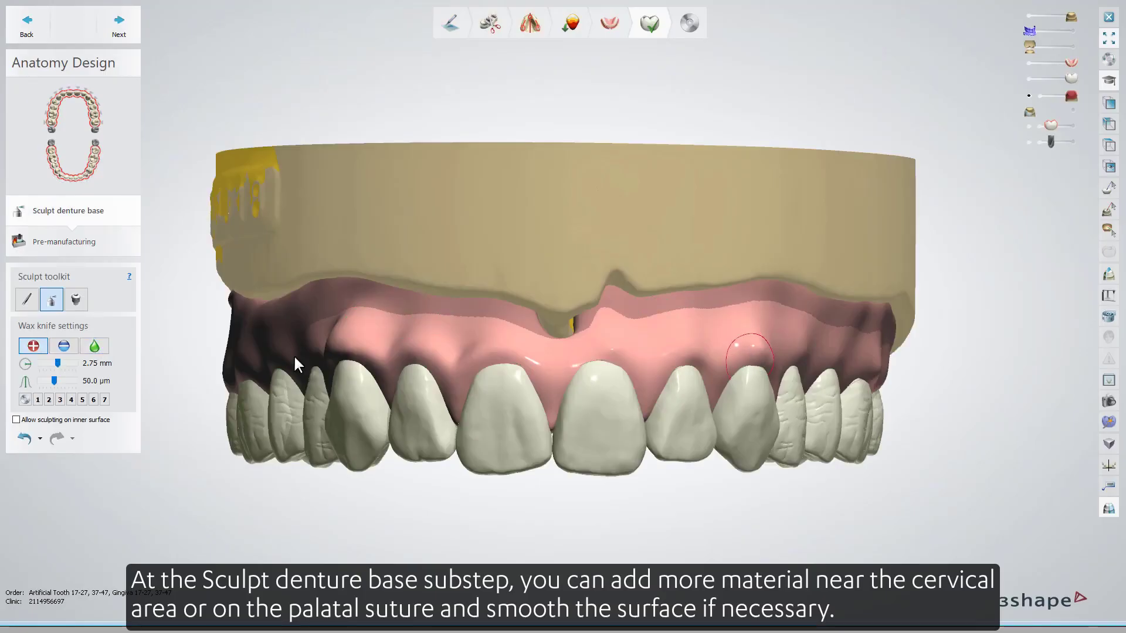
left_click(95, 346)
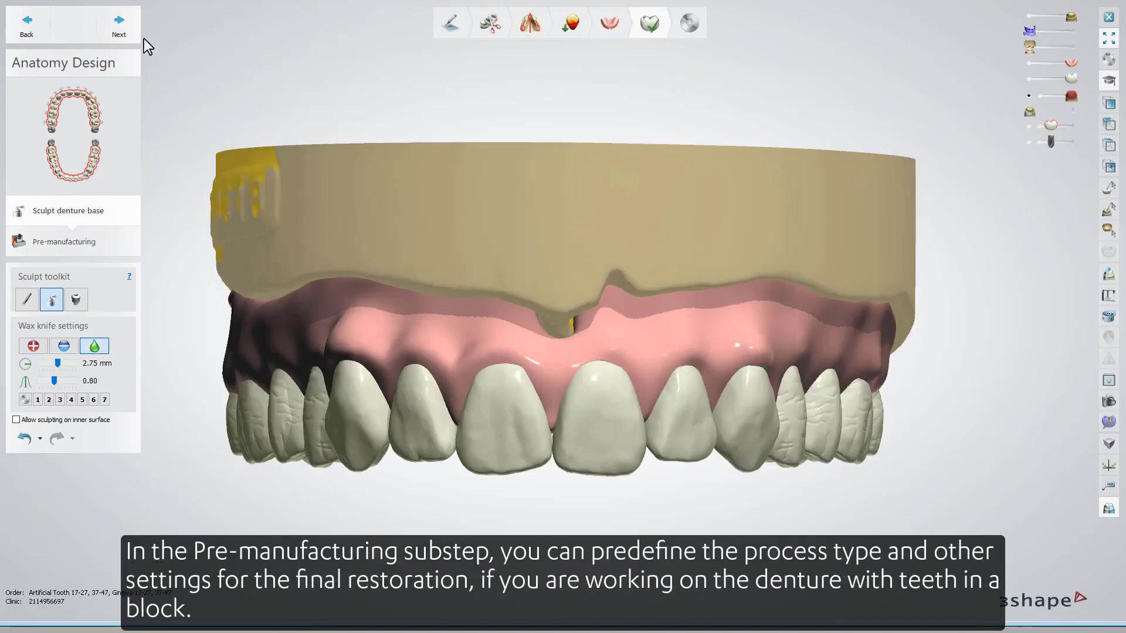
Proceed to the Save step to finish the full denture design.
left_click(131, 29)
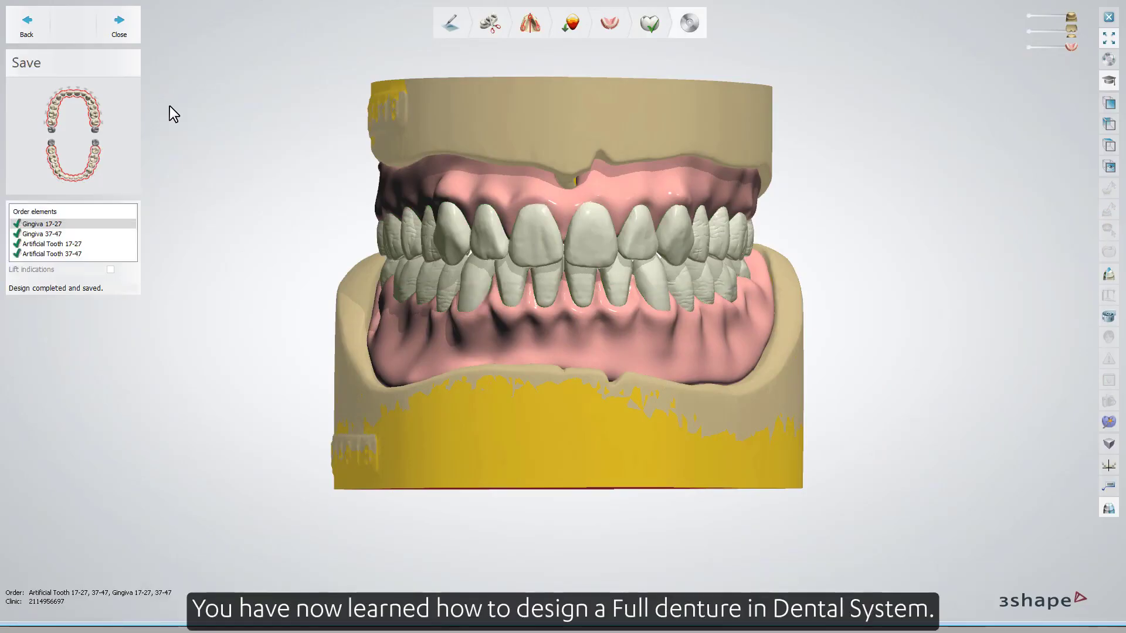
mouse_move(177, 174)
right_mouse_down()
mouse_move(210, 173)
mouse_move(148, 172)
mouse_move(182, 177)
right_mouse_up()
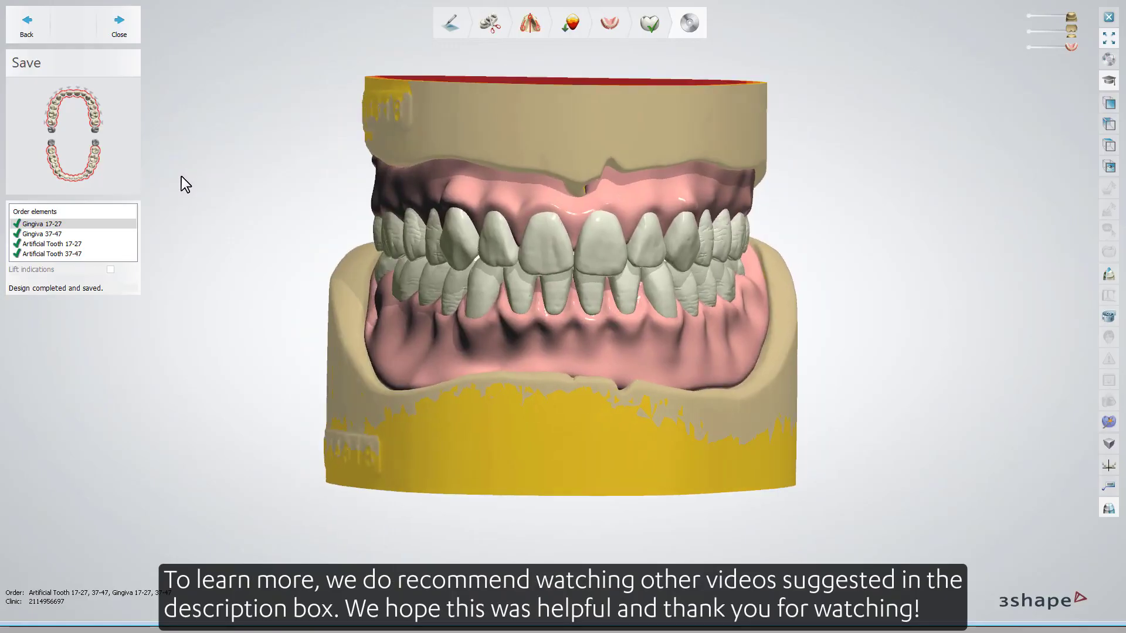